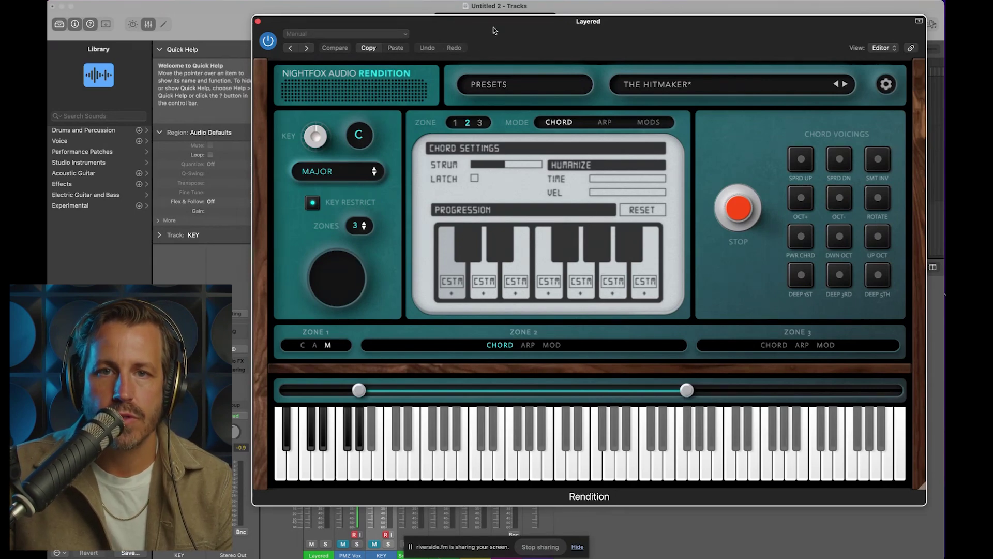
- Move the Rendition plugin window aside and close it
left_click_drag(495, 31, 453, 32)
left_click(216, 22)
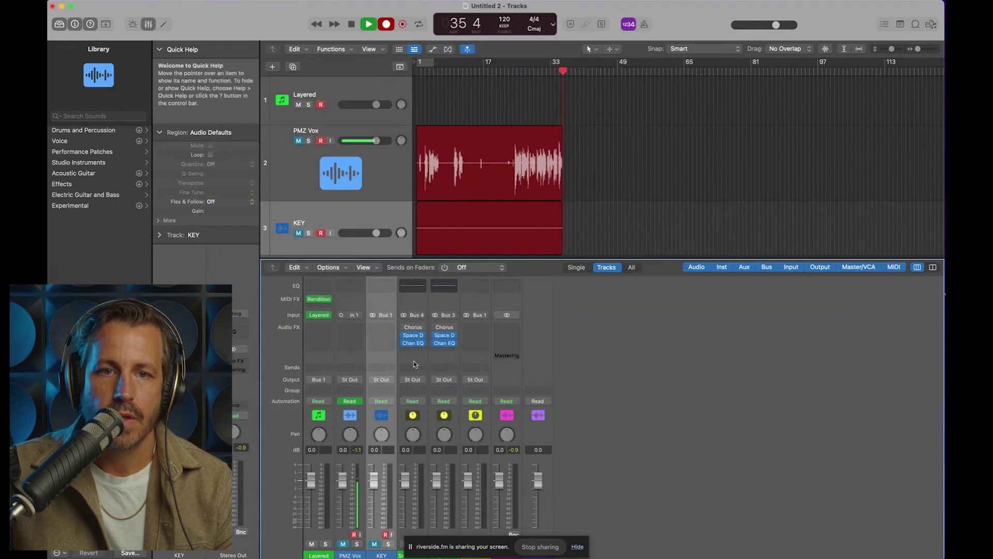
- Reopen Rendition from the Layered MIDI FX slot and open the Layered instrument plugin
left_click(321, 300)
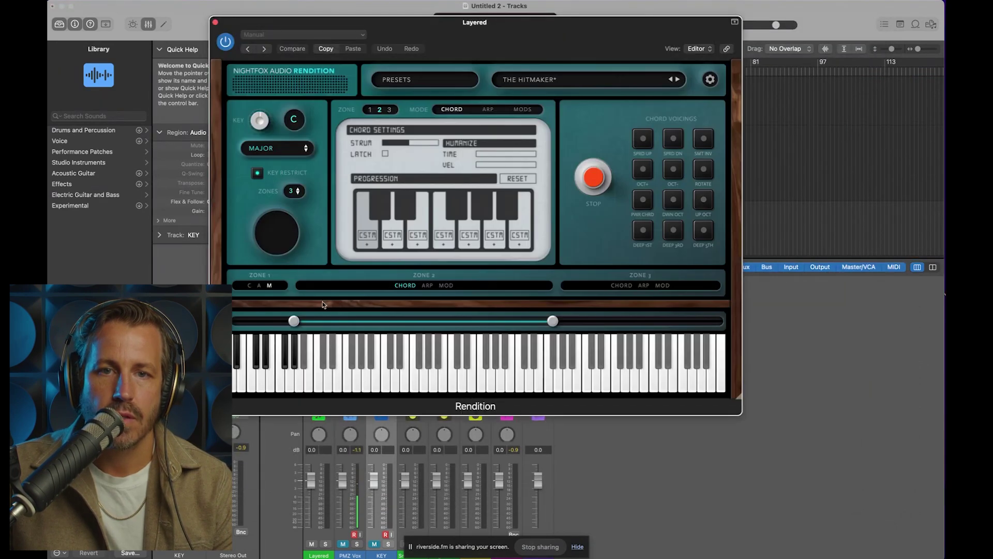
left_click_drag(518, 28, 688, 46)
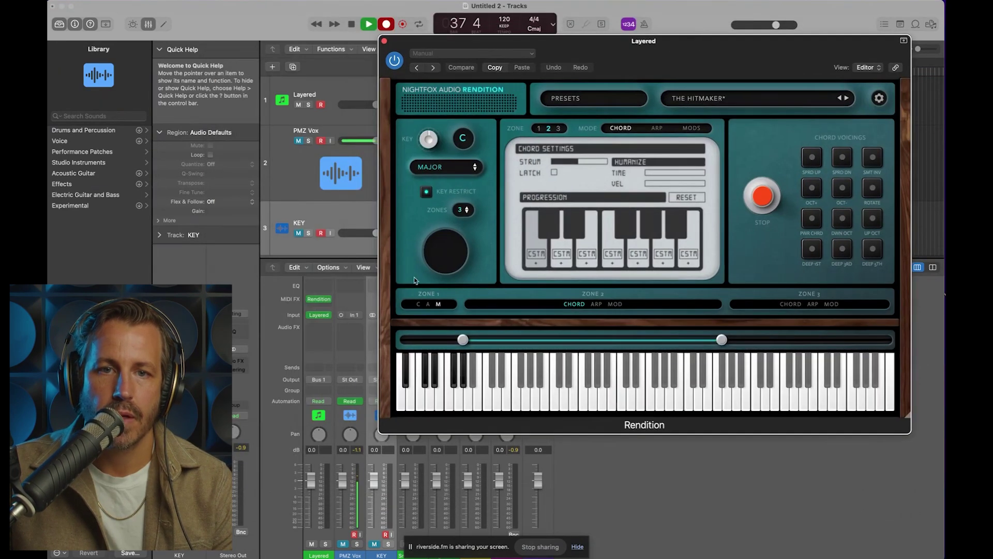
left_click(321, 315)
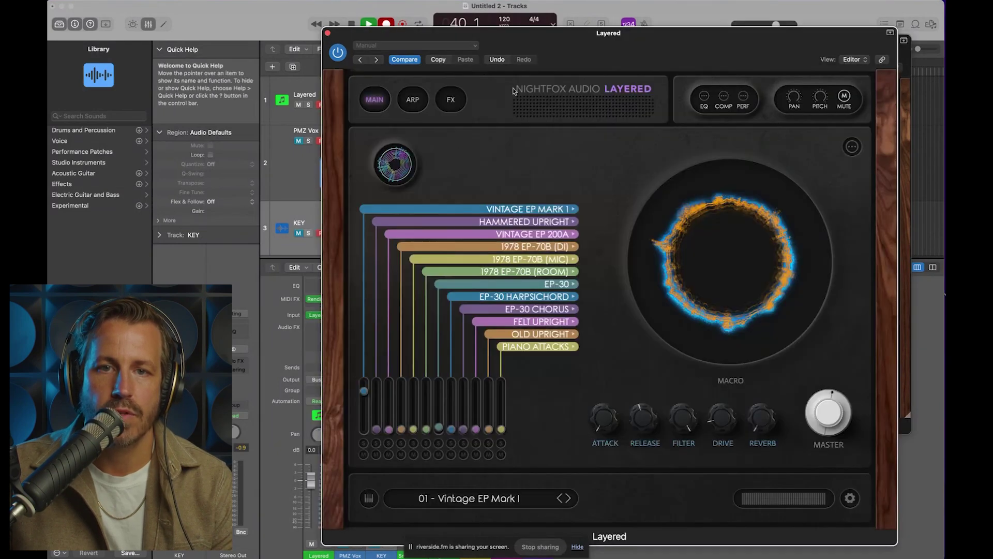
left_click_drag(569, 33, 336, 17)
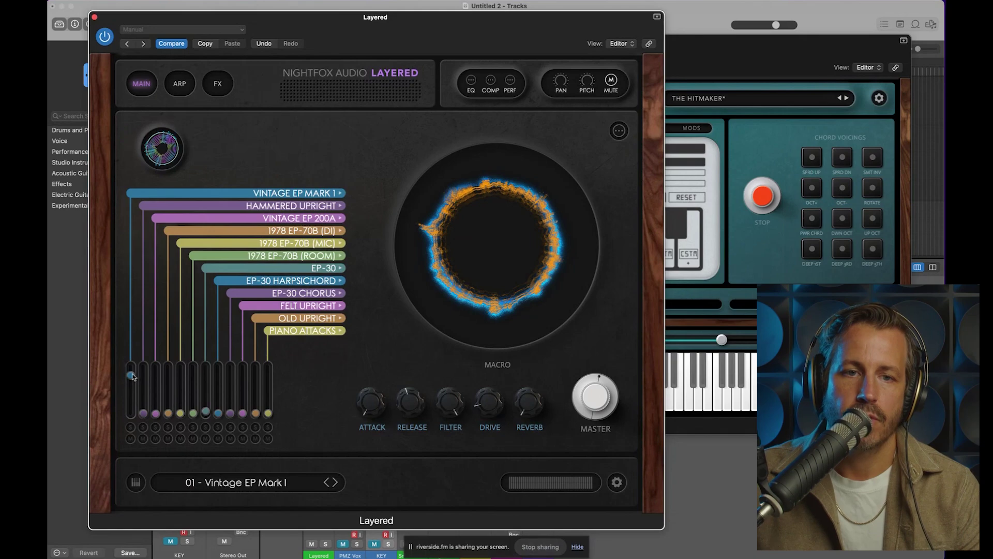
- Bring the Rendition window to the front and enlarge its interface
left_click(714, 77)
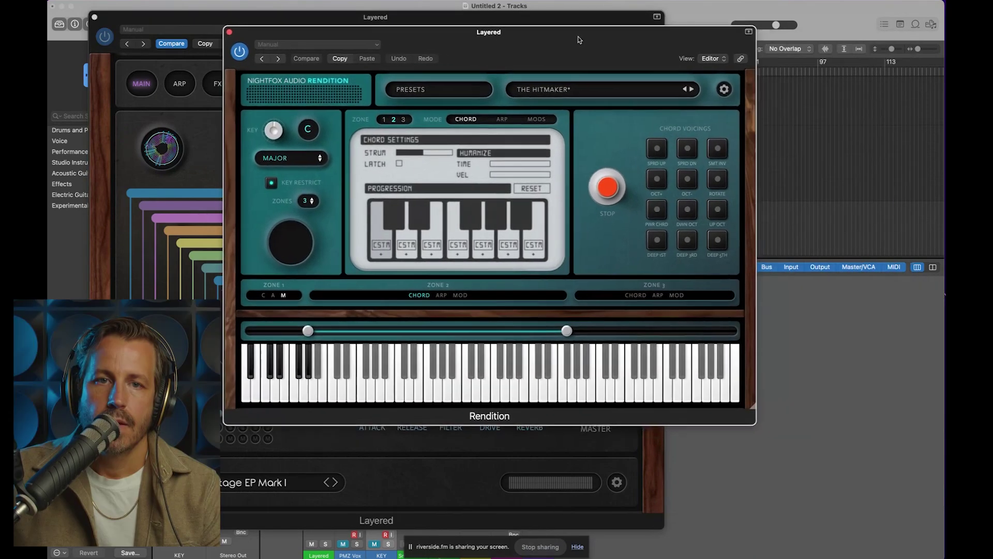
left_click_drag(722, 401, 872, 496)
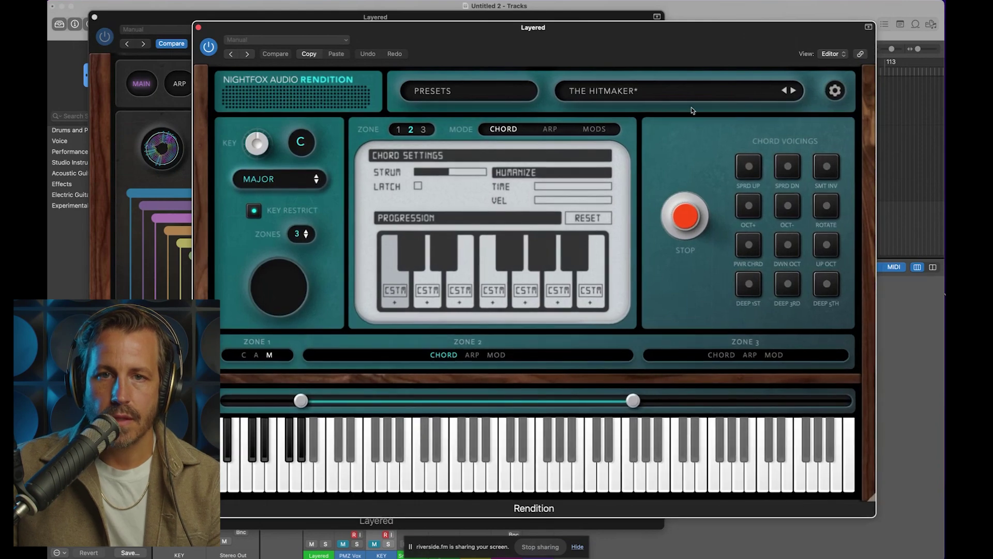
left_click_drag(660, 45, 673, 37)
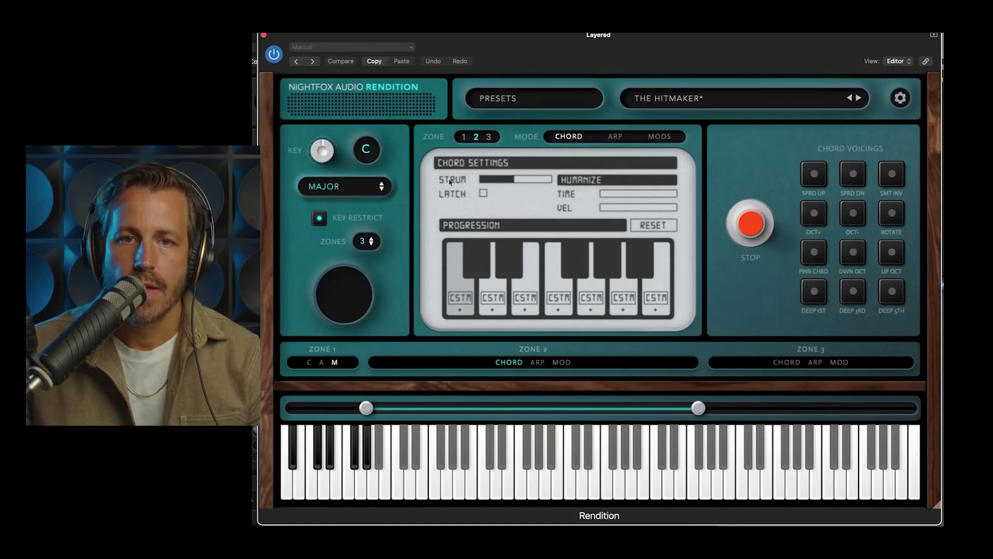
mouse_move(319, 153)
left_mouse_down()
mouse_move(325, 128)
mouse_move(320, 155)
left_mouse_up()
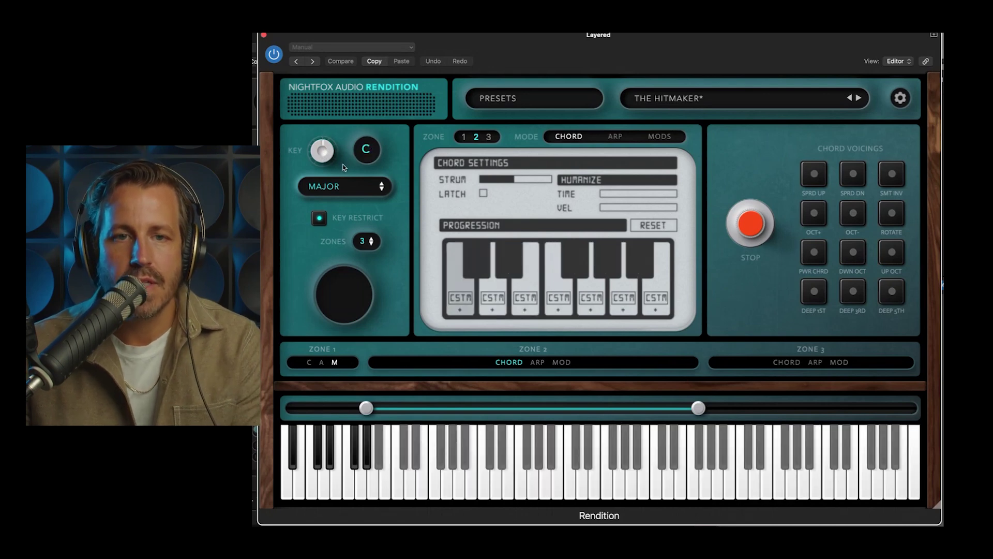
left_click(360, 188)
scroll(620, 216, "down", 3)
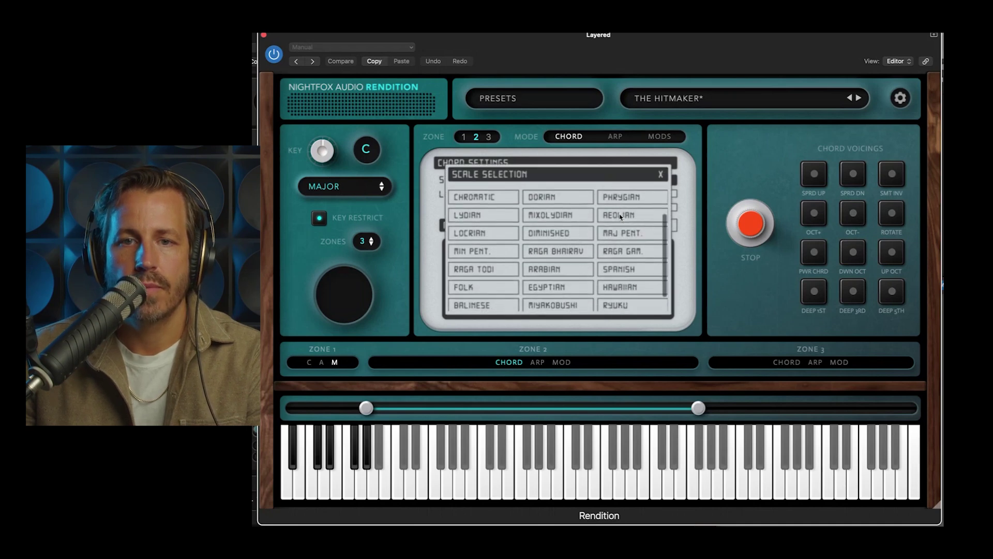
scroll(616, 267, "up", 3)
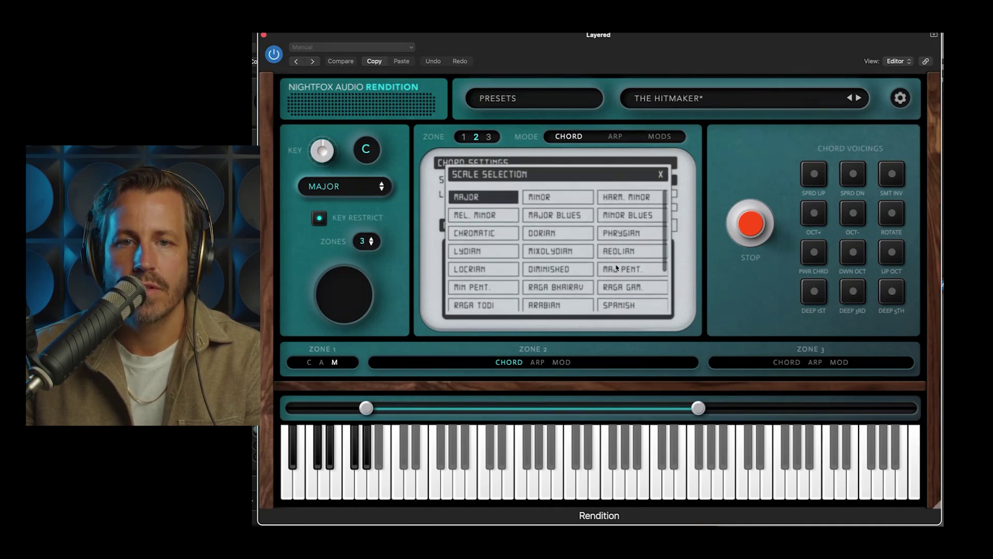
left_click(661, 176)
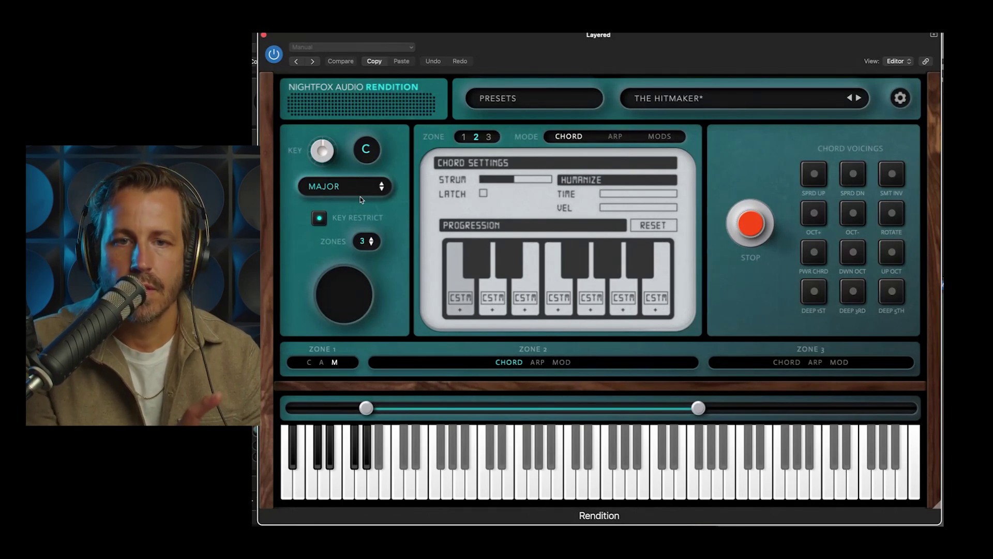
- Enable KEY RESTRICT and play several on-screen keys to hear in-key chords
left_click(319, 220)
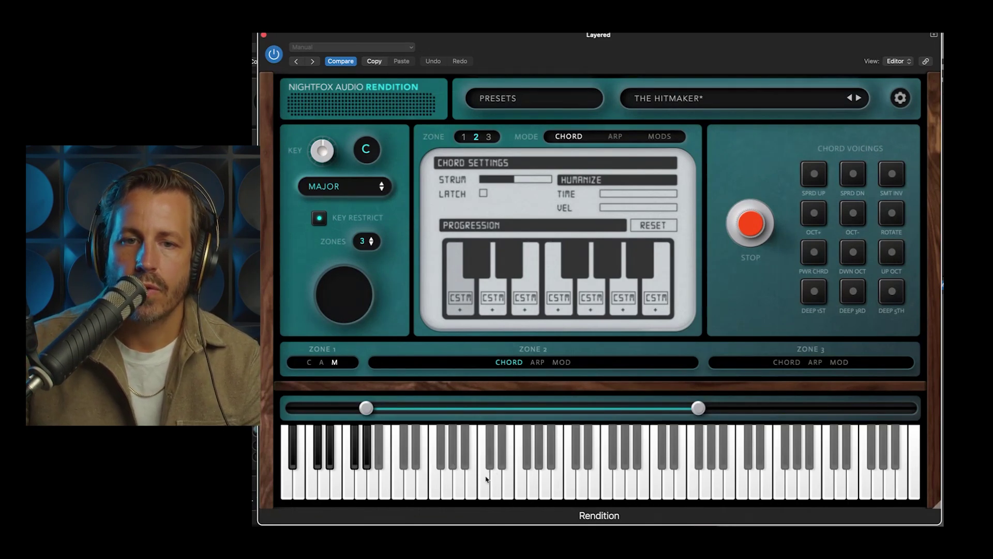
left_click(486, 478)
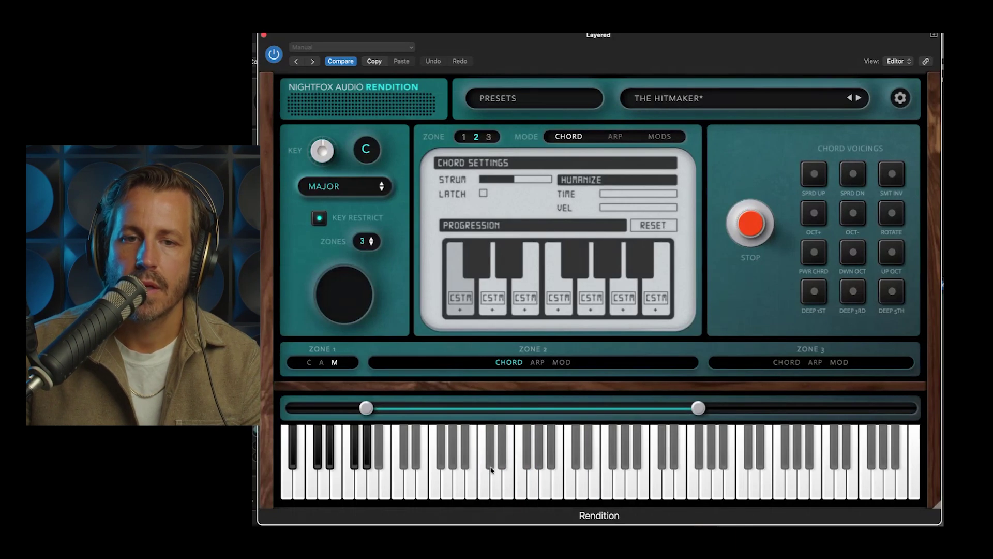
left_click(483, 481)
left_click(499, 480)
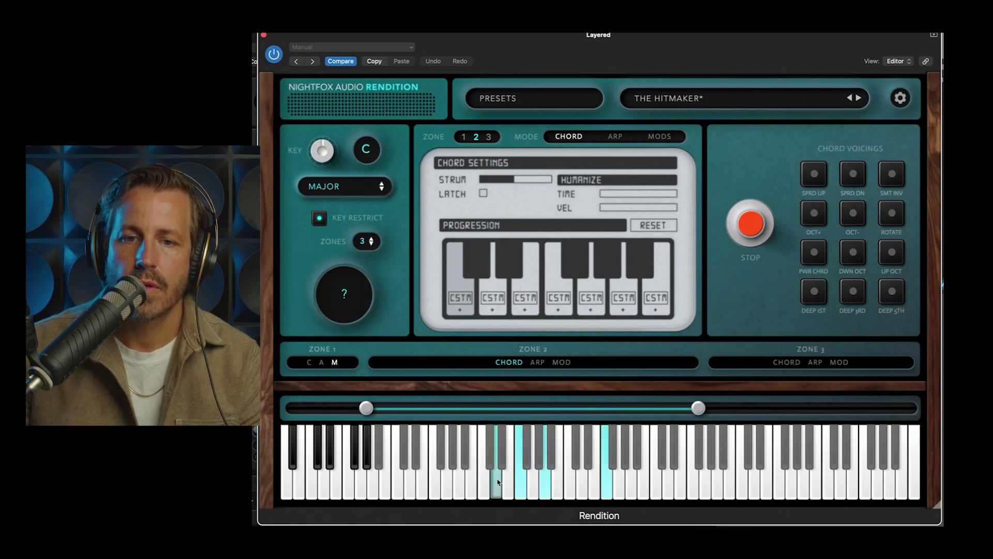
left_click(506, 481)
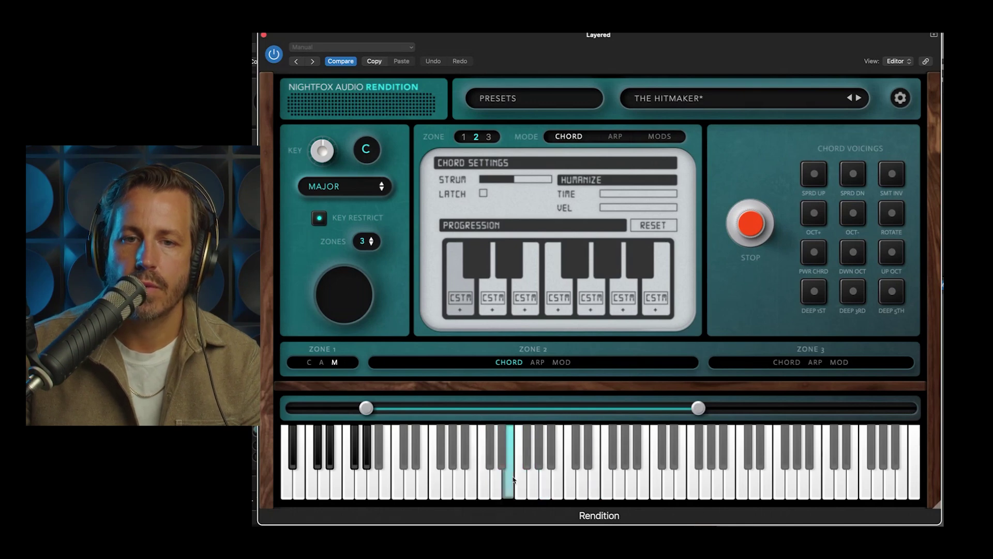
left_click(545, 478)
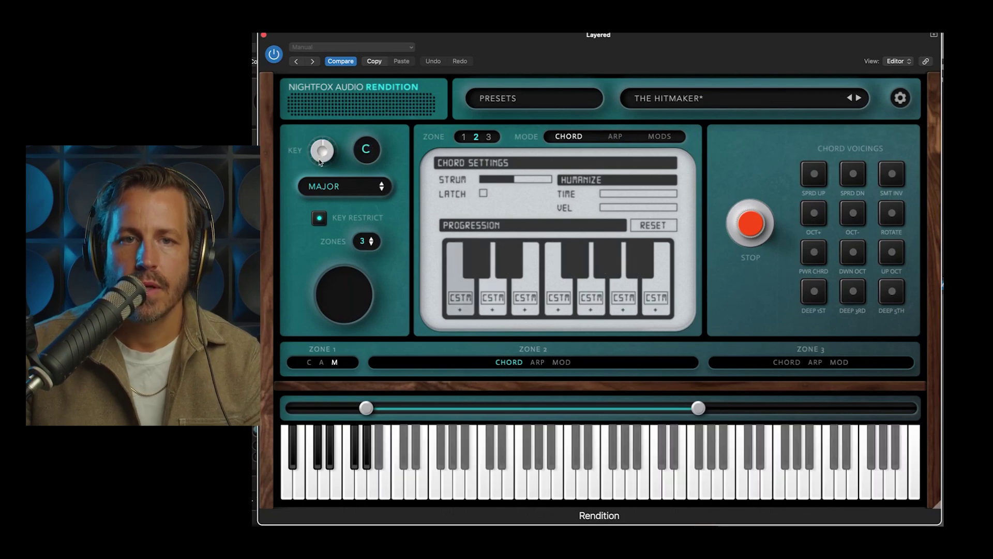
left_click(346, 190)
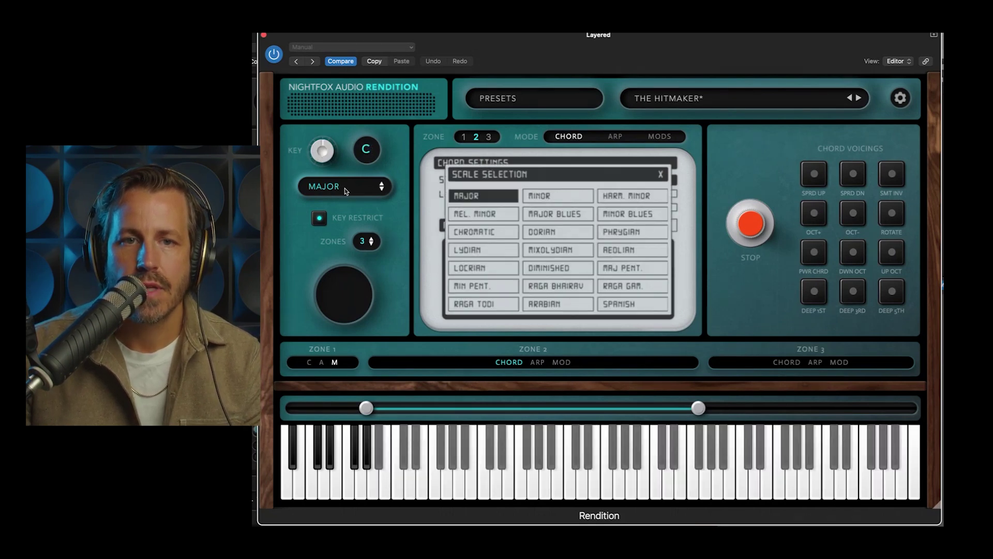
left_click(660, 175)
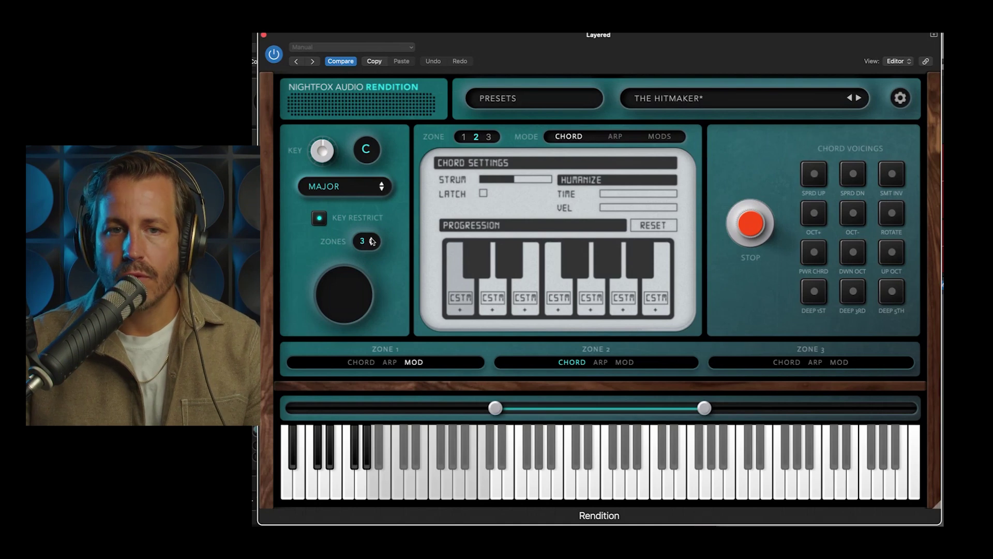
left_click(371, 239)
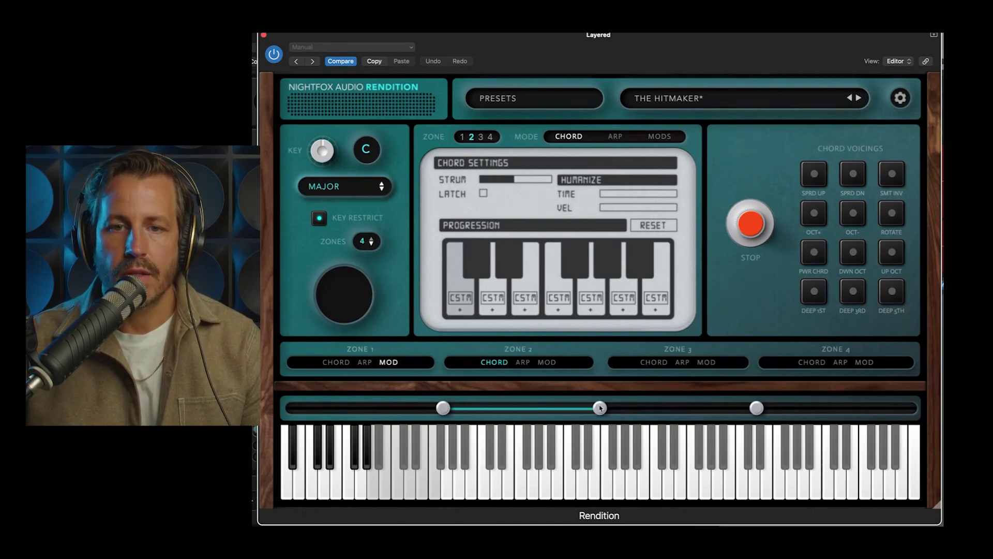
left_click_drag(599, 408, 623, 409)
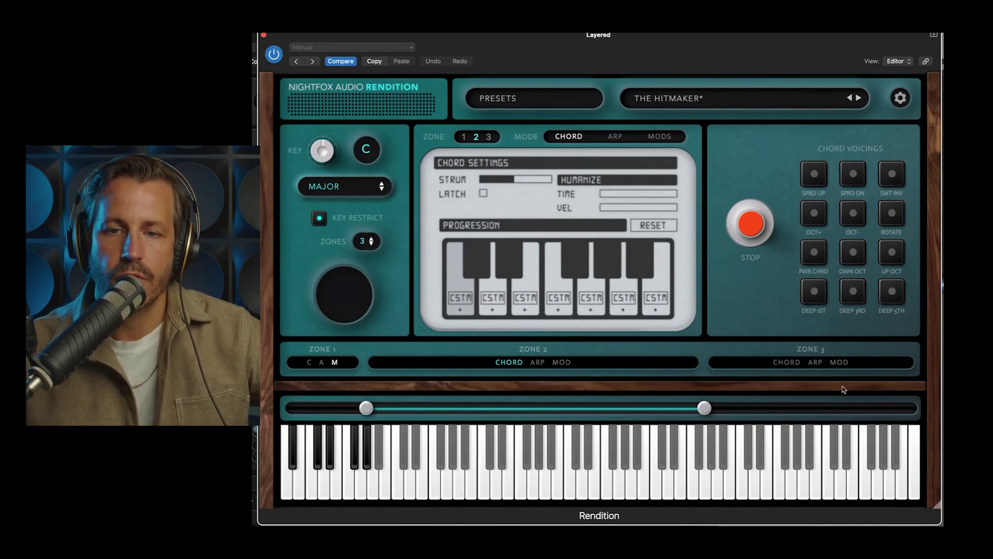
left_click(507, 99)
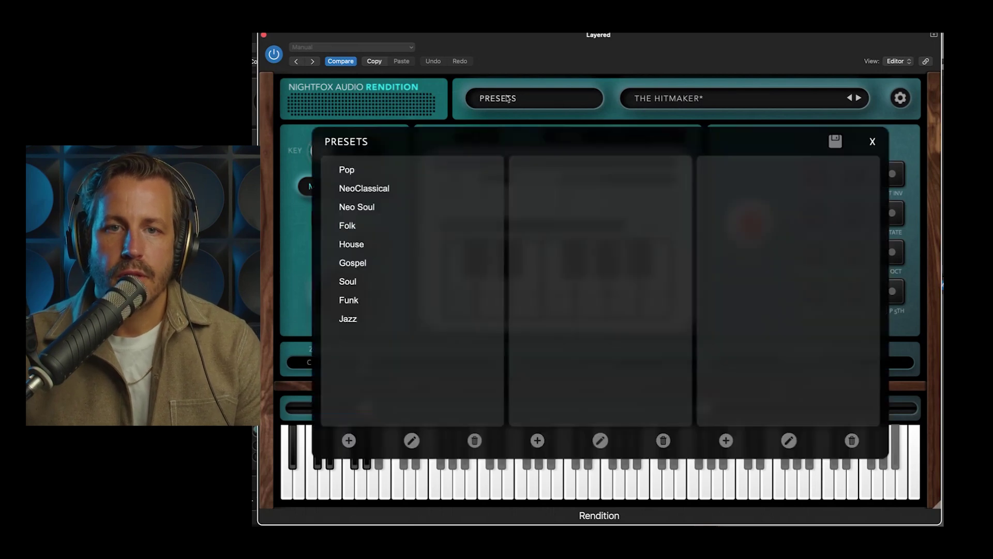
left_click(872, 143)
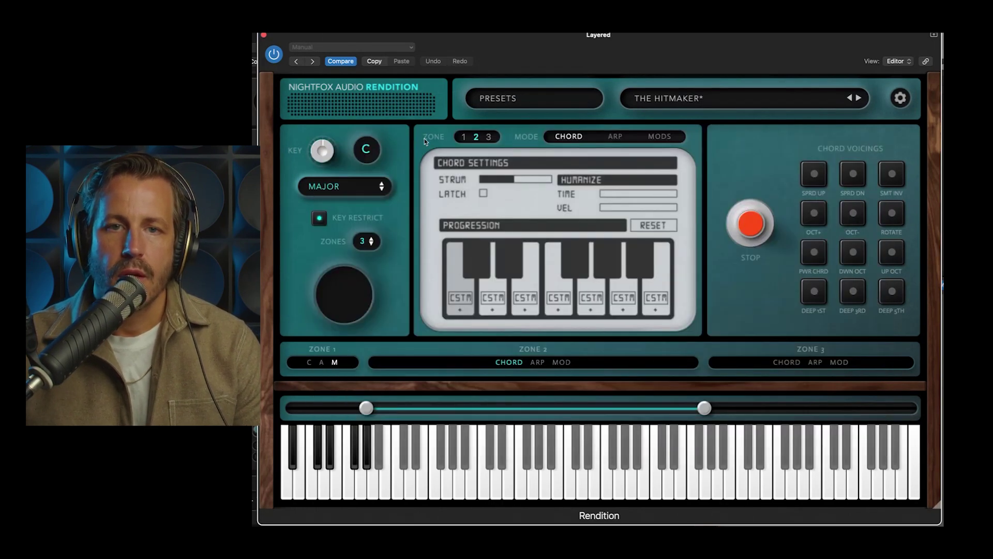
left_click(463, 137)
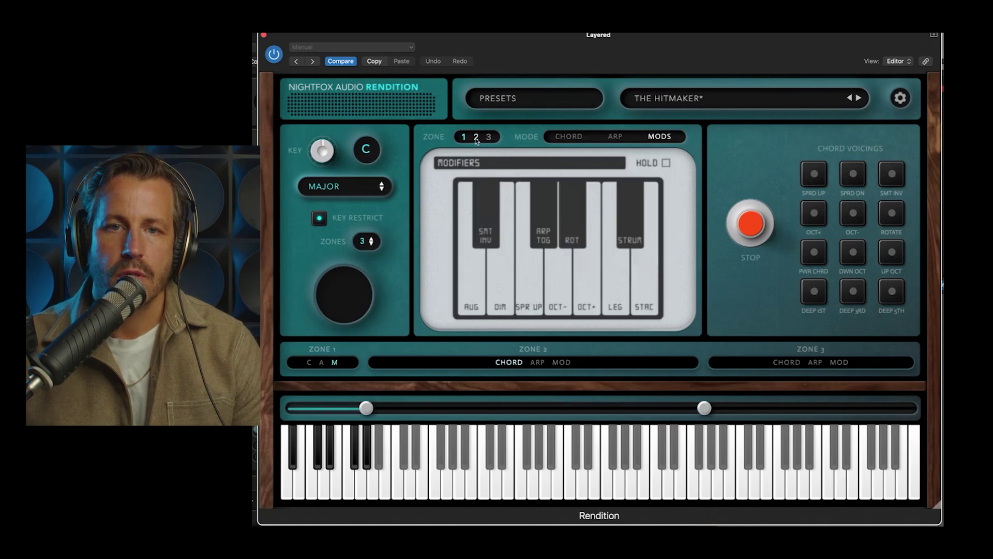
left_click(476, 138)
left_click(489, 139)
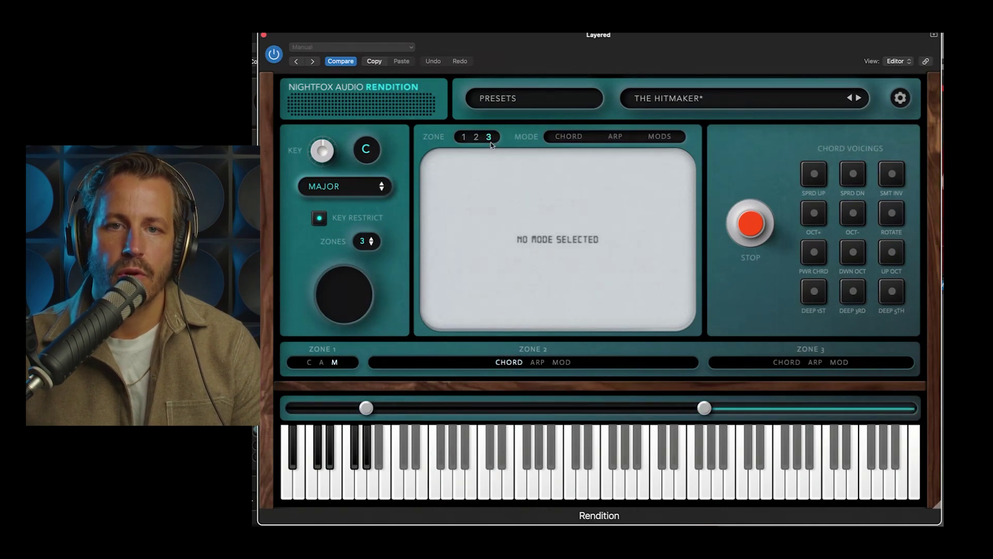
left_click(476, 138)
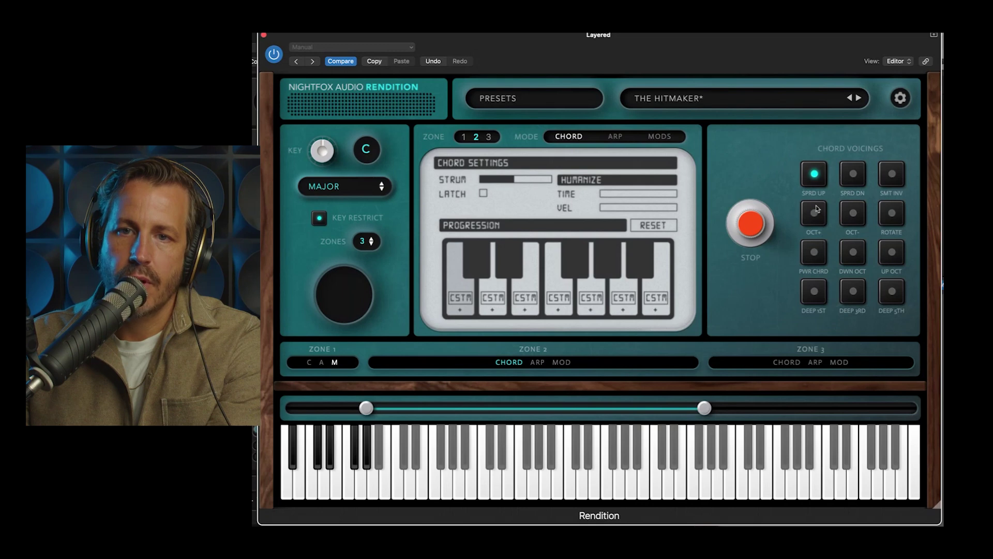
- Try SMT INV and OCT+, then switch off OCT+, SPRD UP and SMT INV and stop playback
left_click(895, 176)
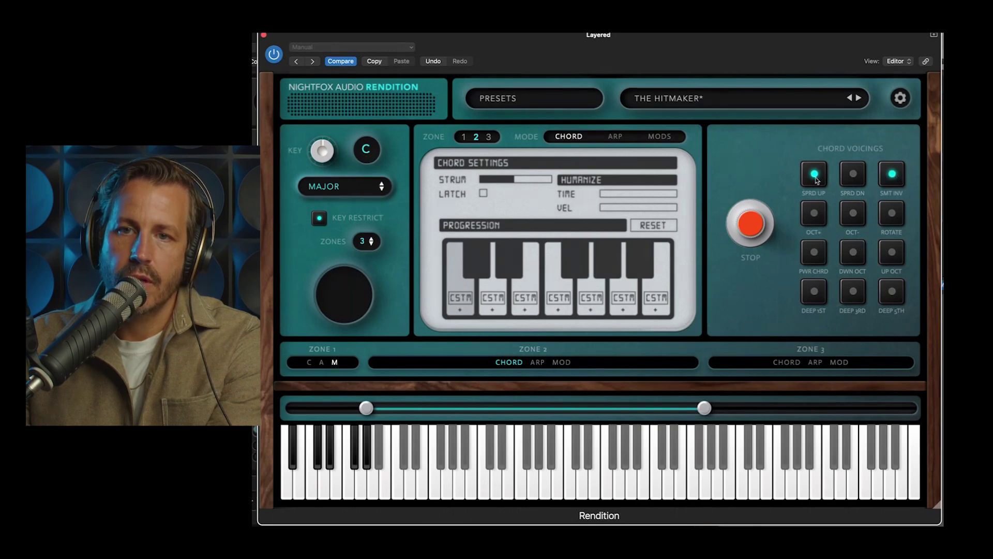
left_click(821, 216)
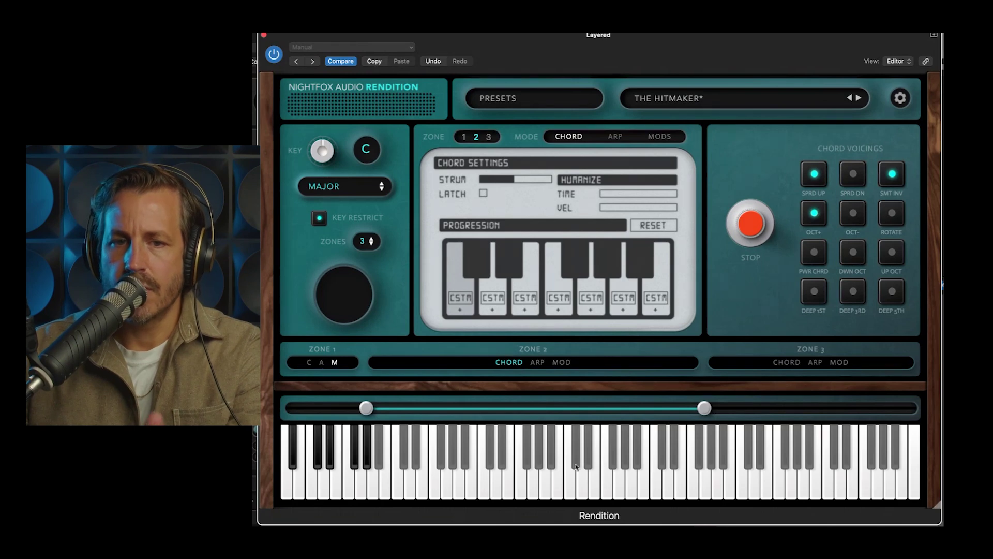
left_click(817, 221)
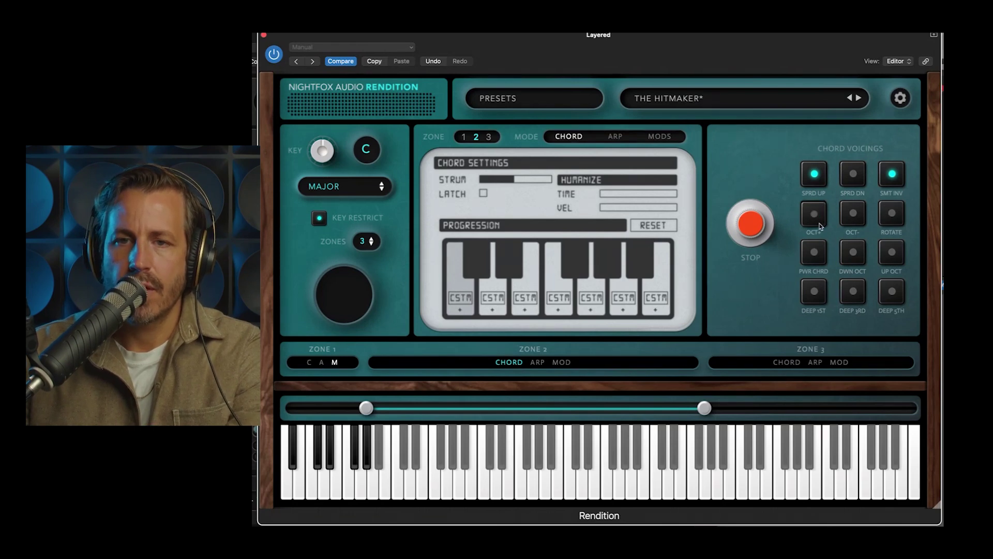
left_click(807, 174)
left_click(893, 176)
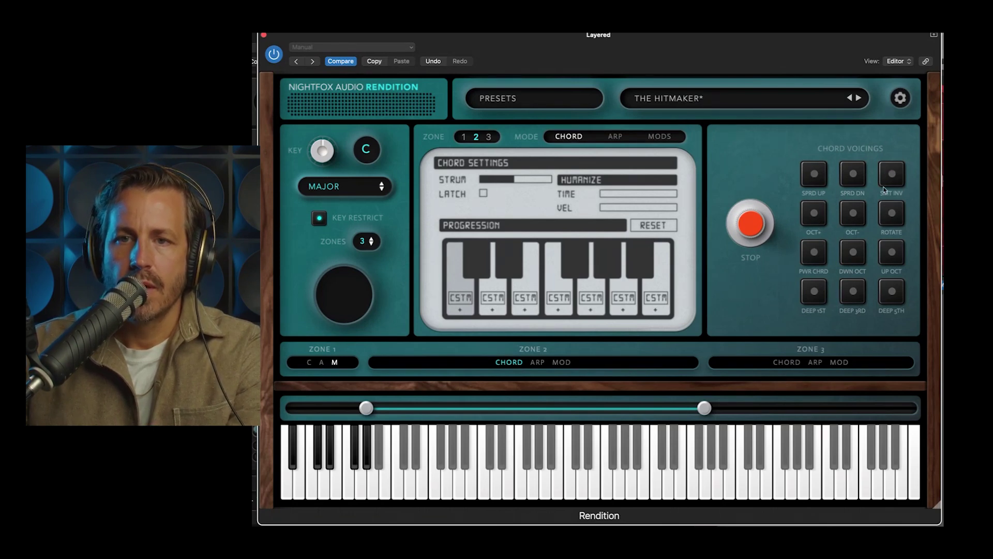
left_click(756, 230)
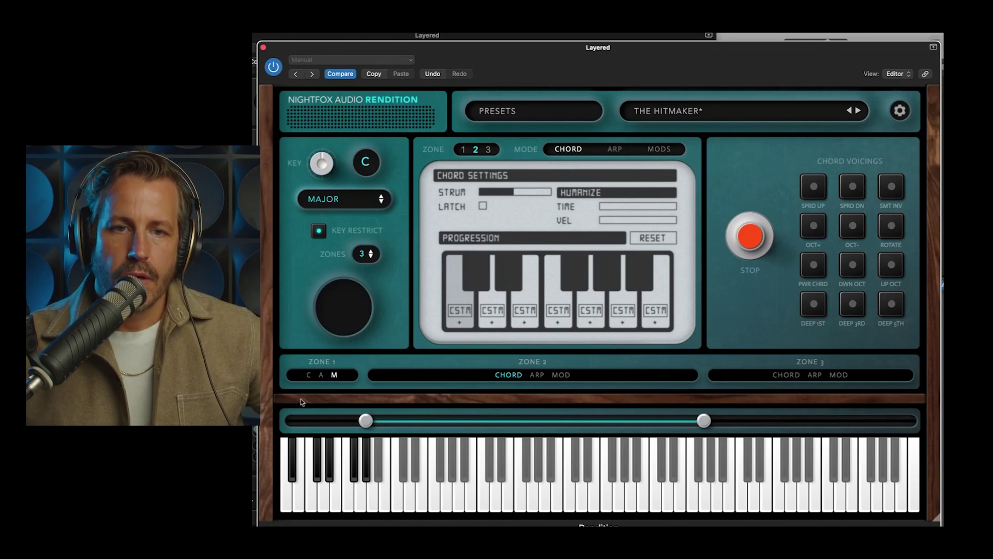
- Toggle Zone 2 chord mode off and back on, then nudge the Zone 2/Zone 3 split lower
left_click(516, 376)
left_click(516, 376)
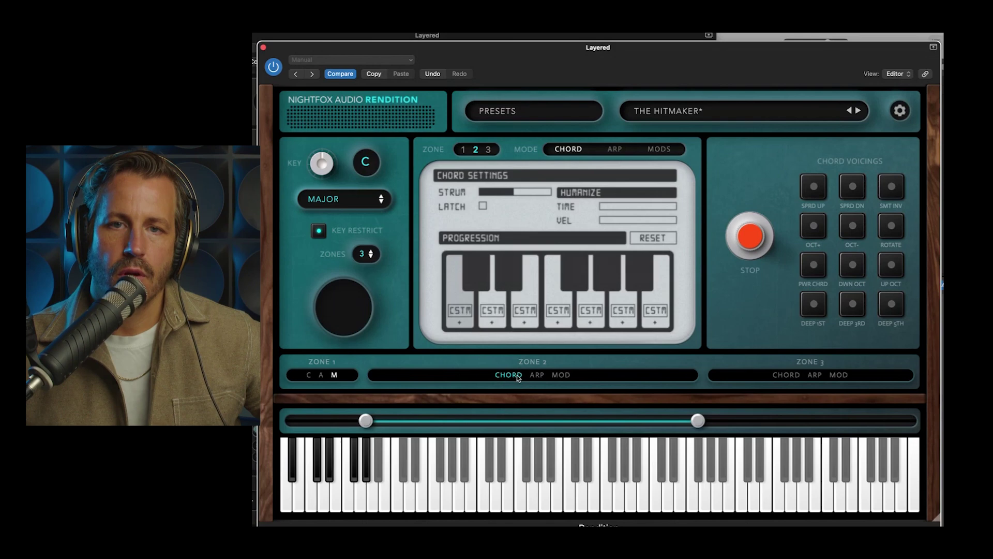
left_click(564, 149)
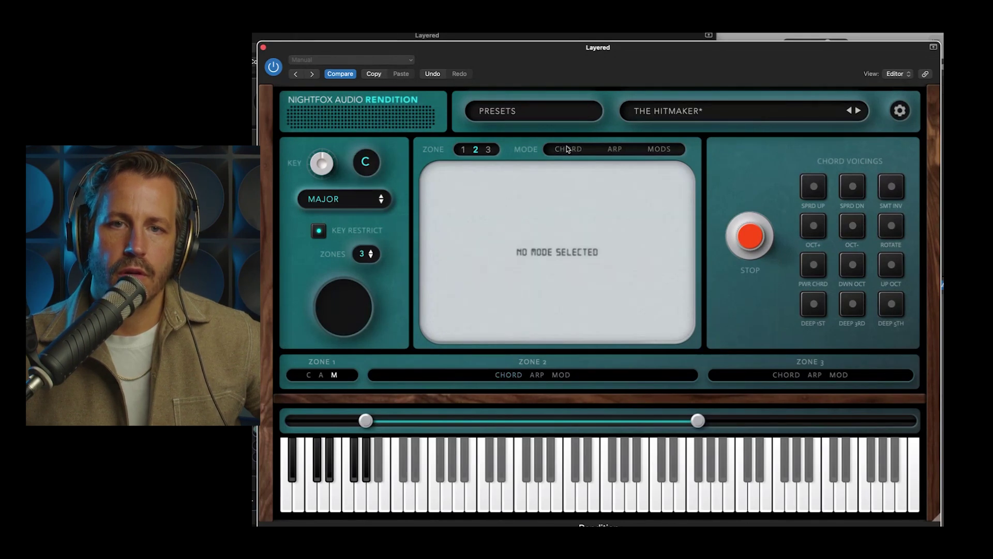
left_click(563, 150)
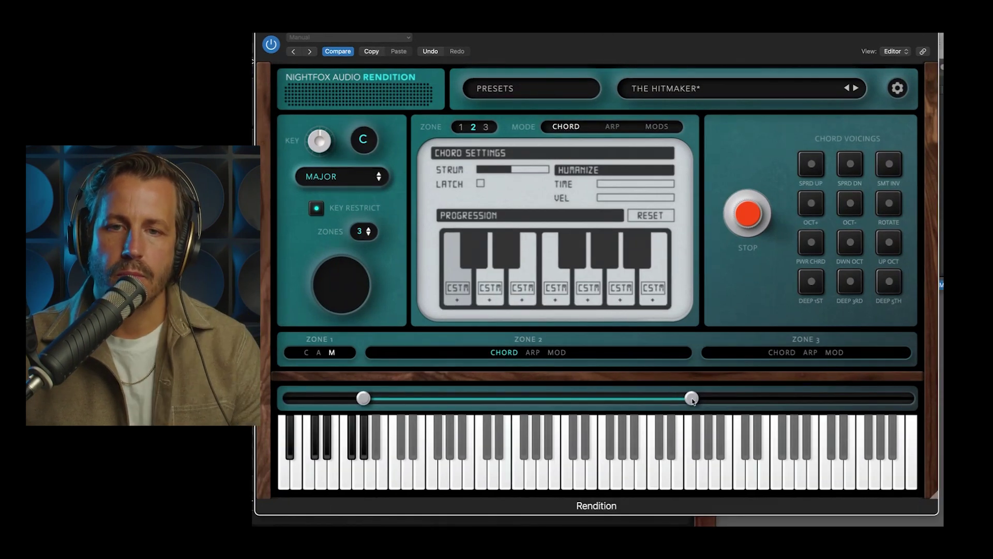
left_click_drag(698, 421, 667, 398)
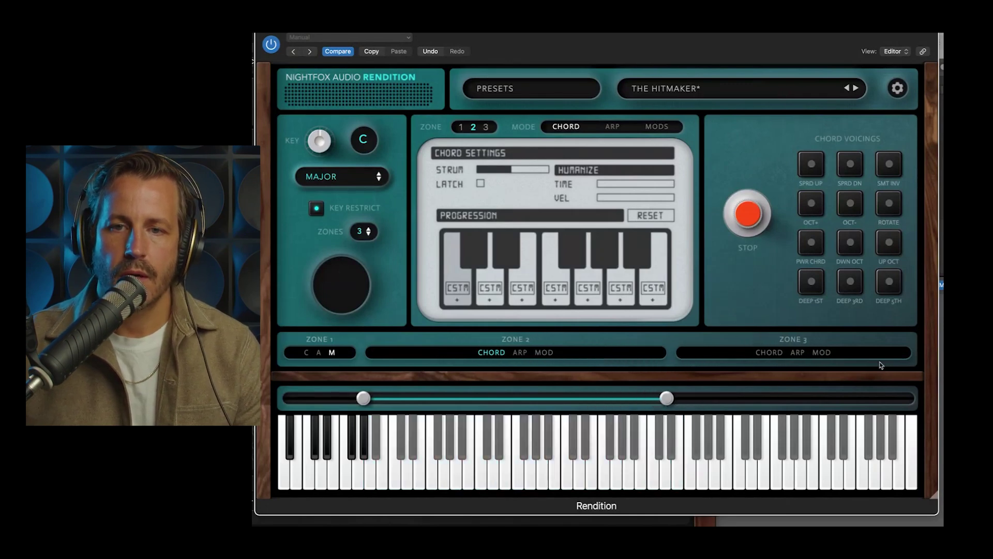
left_click_drag(666, 397, 683, 398)
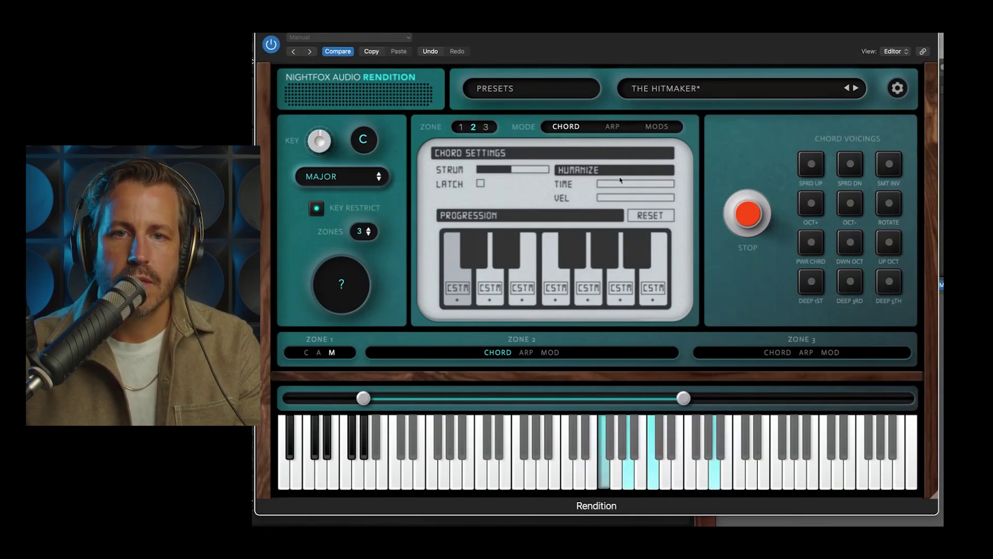
- Set Zone 2's strum to about halfway and add slight humanized timing and velocity
left_click_drag(509, 170, 447, 177)
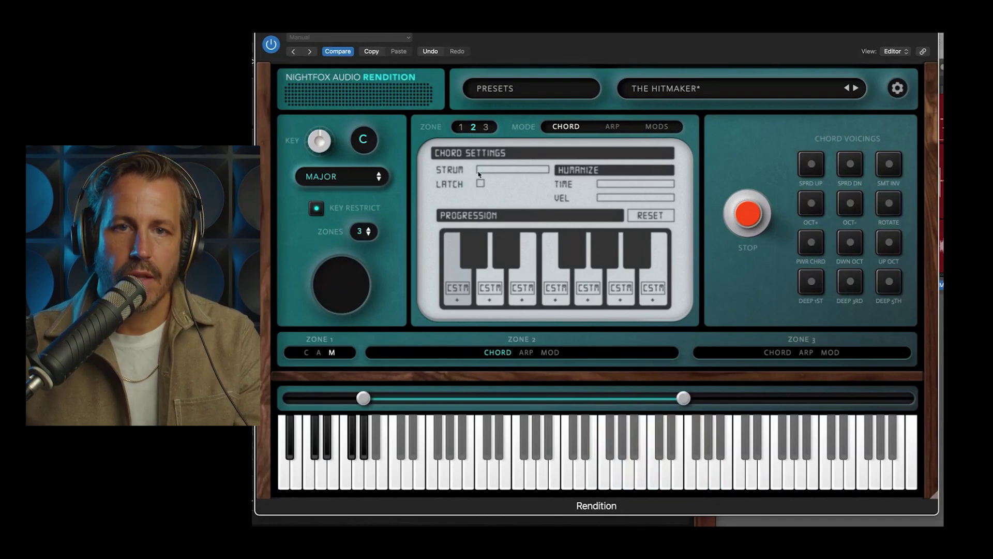
left_click_drag(478, 174, 520, 172)
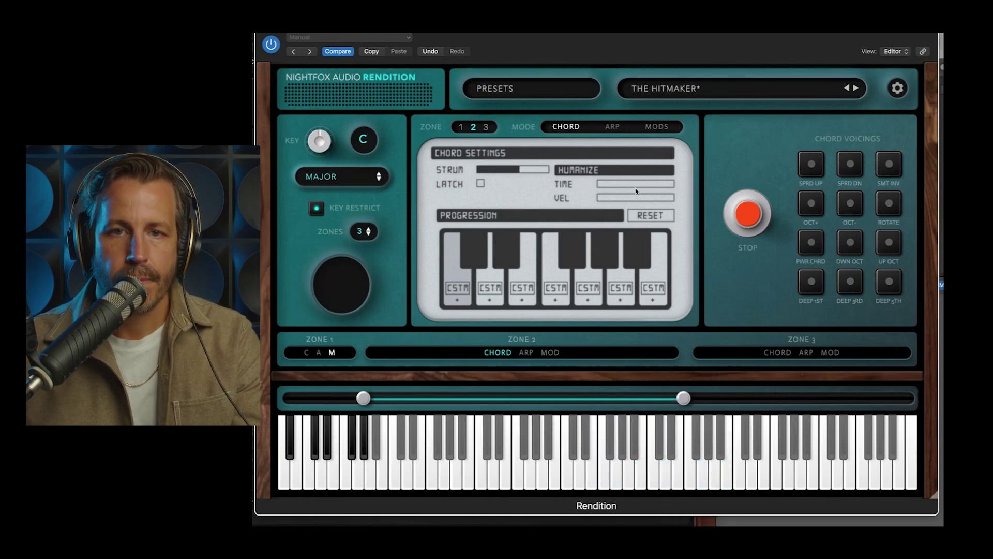
left_click_drag(600, 184, 632, 183)
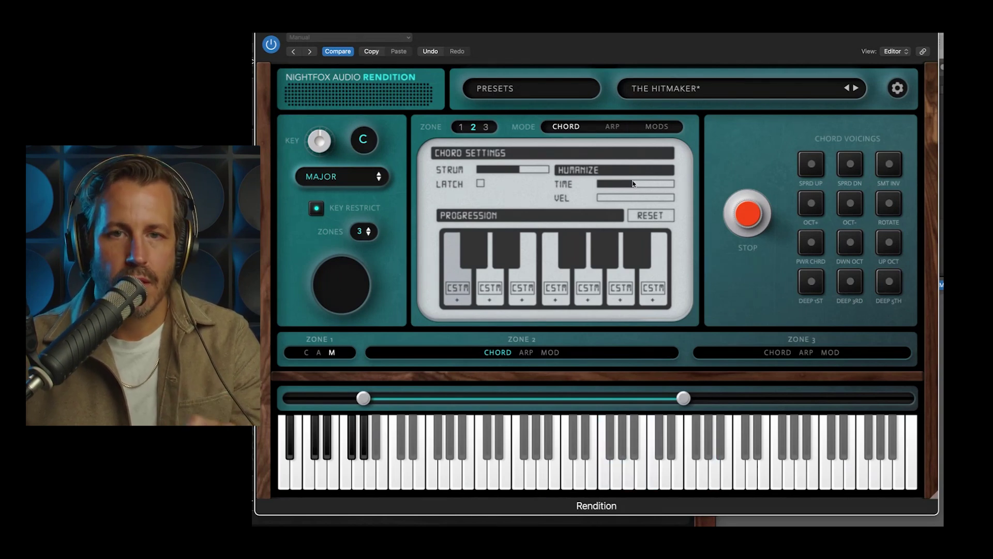
mouse_move(616, 201)
left_mouse_down()
mouse_move(640, 197)
mouse_move(623, 191)
left_mouse_up()
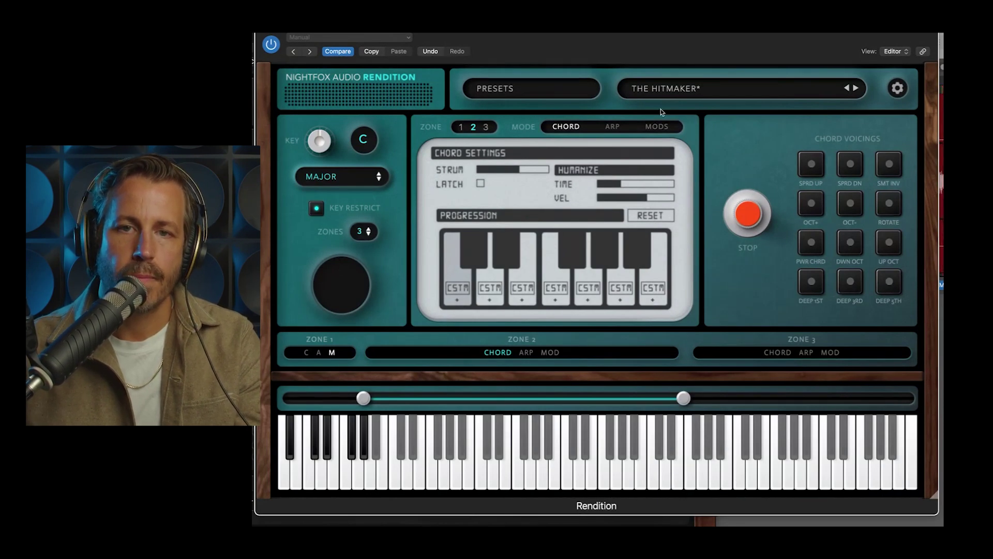
left_click_drag(620, 183, 637, 204)
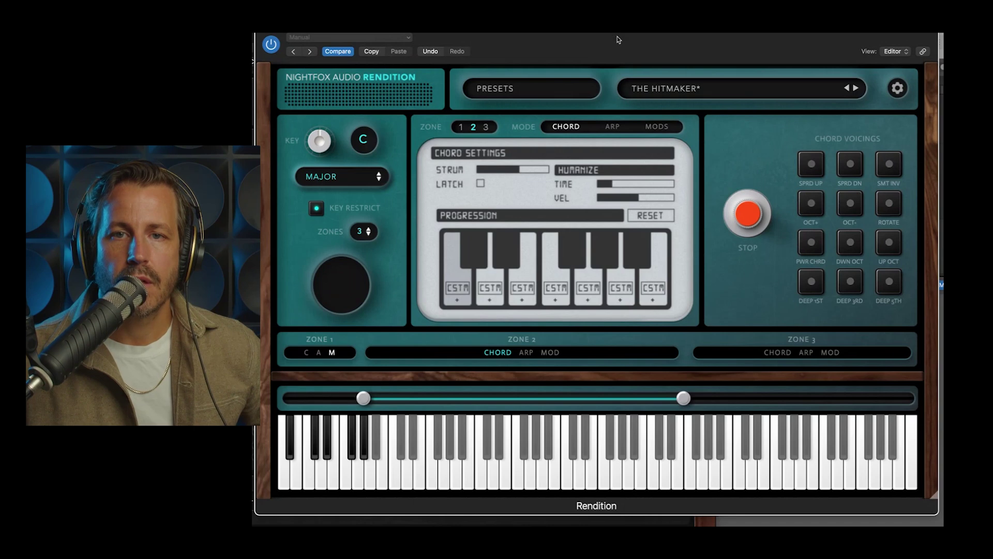
left_click_drag(619, 39, 572, 33)
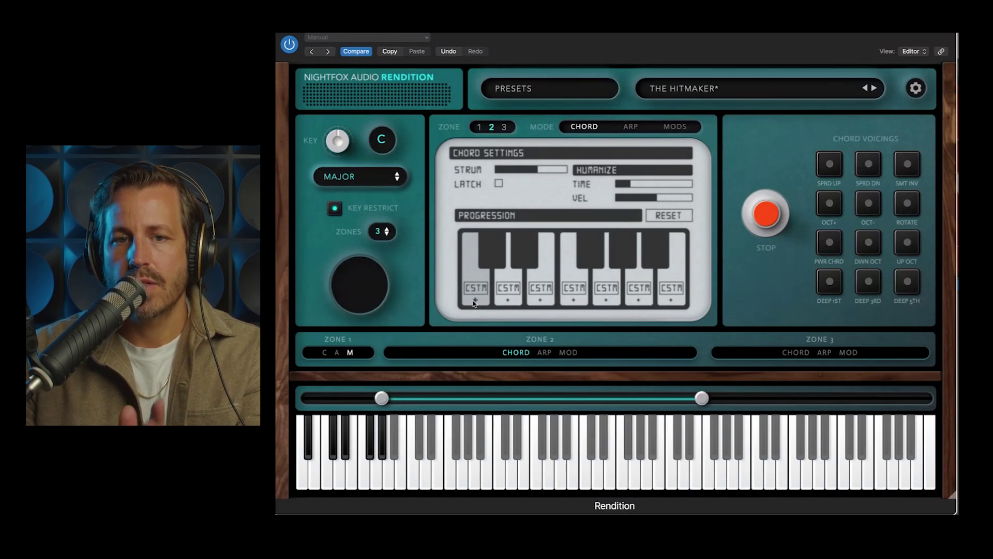
- Edit custom chord pads 1–3, setting chord 1's root so it plays F major
left_click(677, 96)
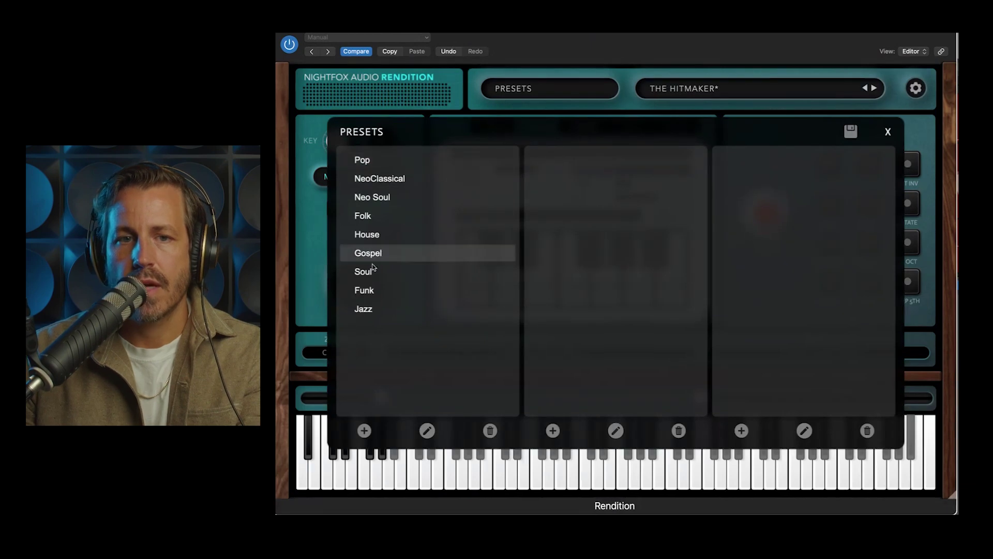
left_click(887, 132)
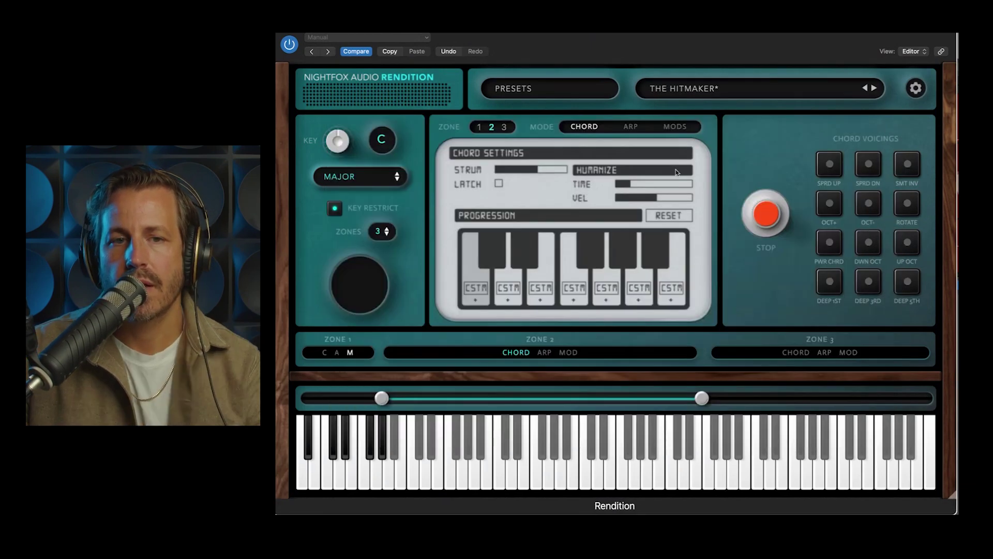
left_click(476, 300)
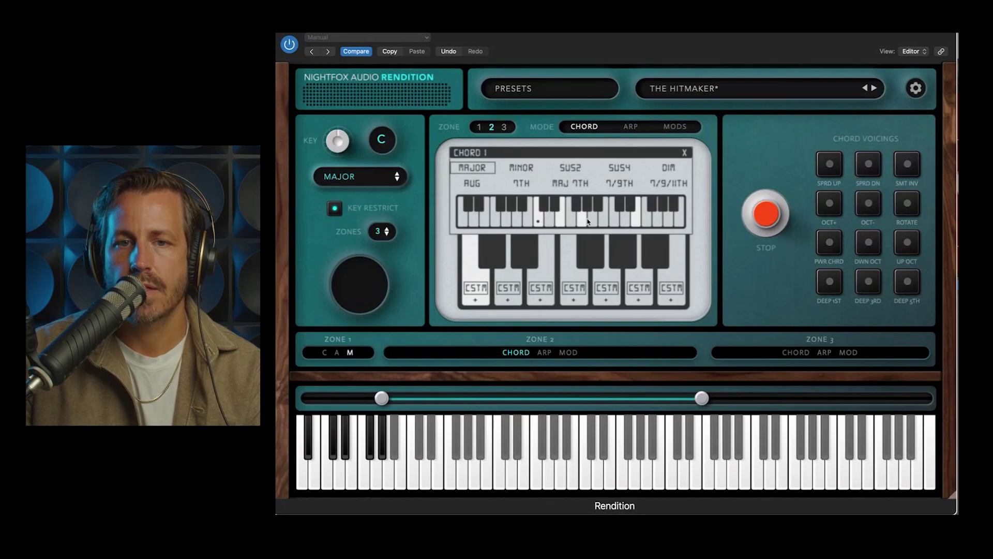
left_click(538, 221)
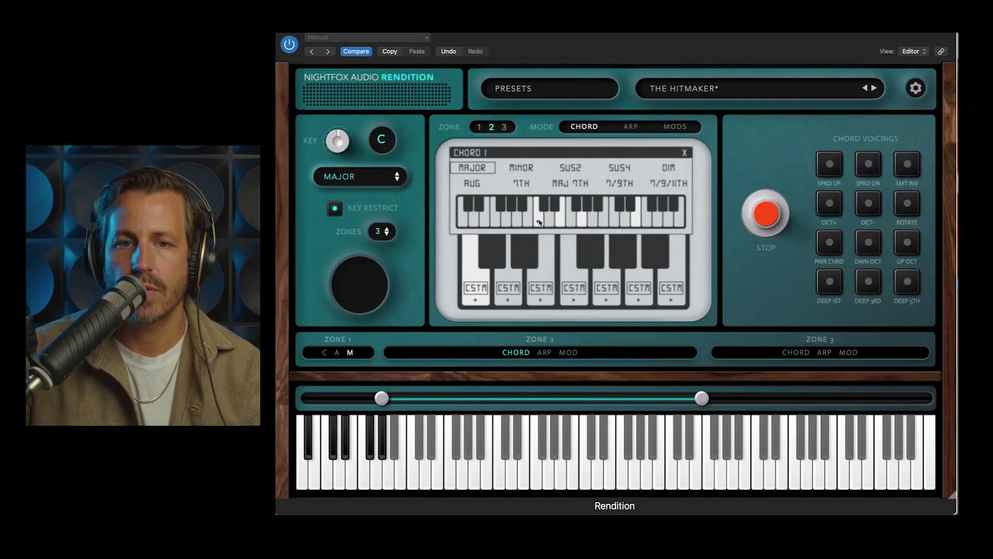
left_click(505, 294)
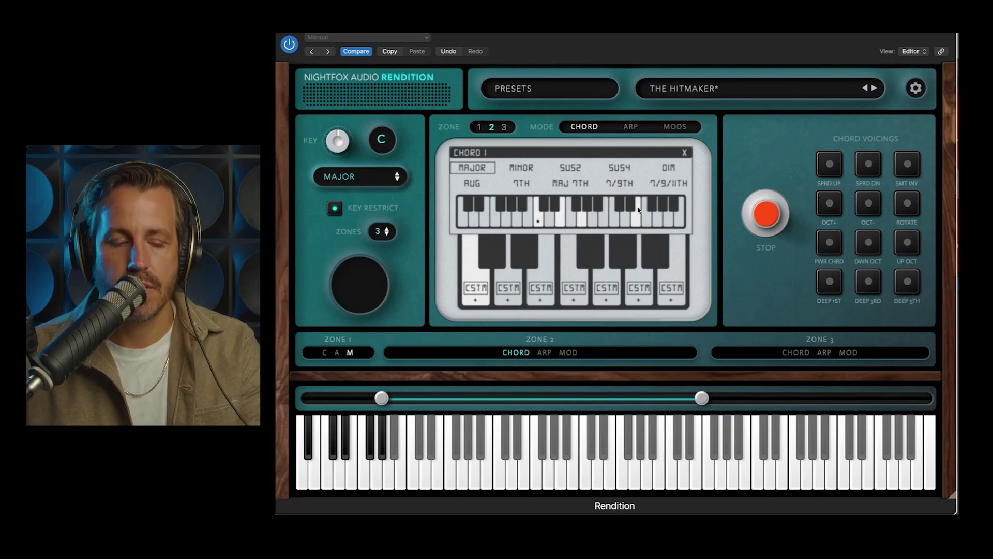
left_click(510, 299)
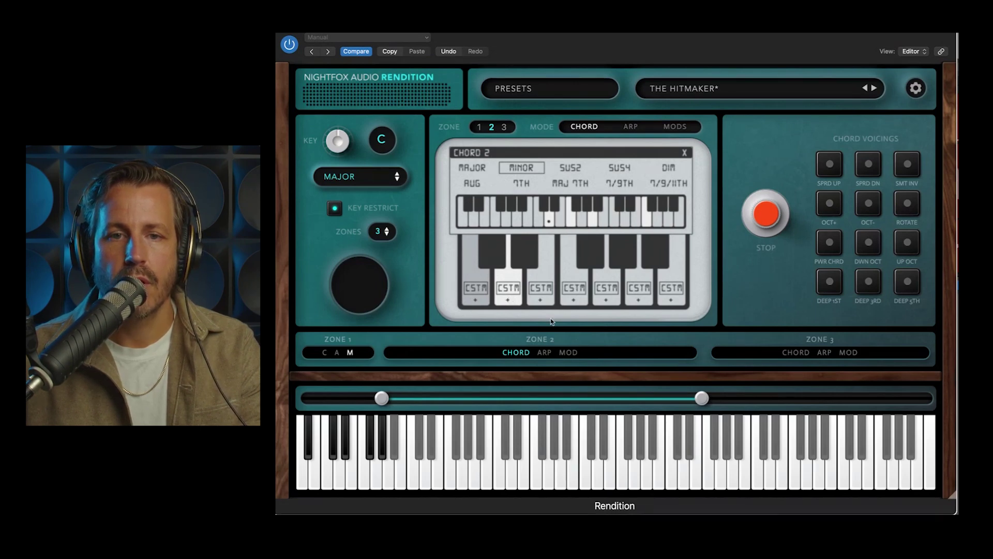
left_click(541, 301)
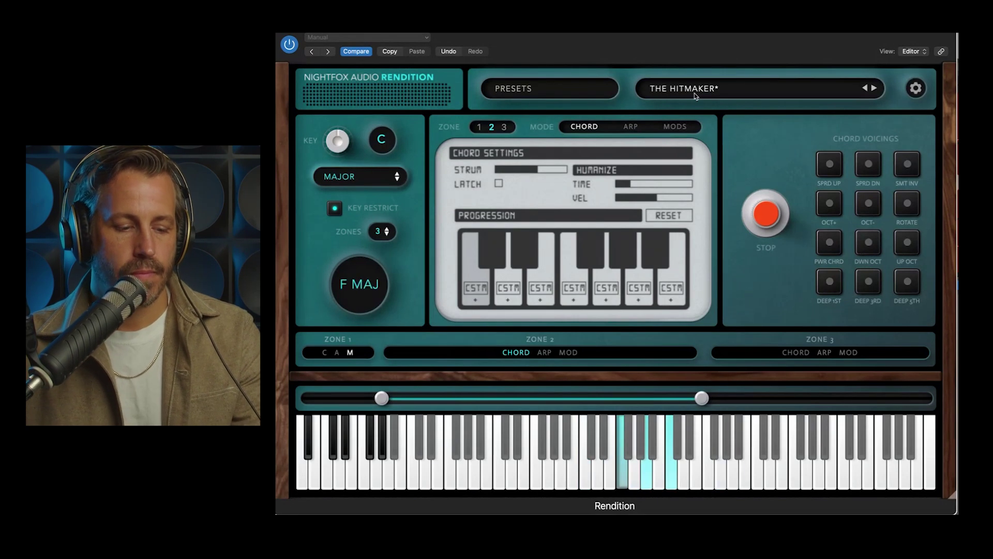
- Lower Zone 2's humanized velocity and strum slightly, and turn SMT INV on
left_click_drag(656, 199, 621, 184)
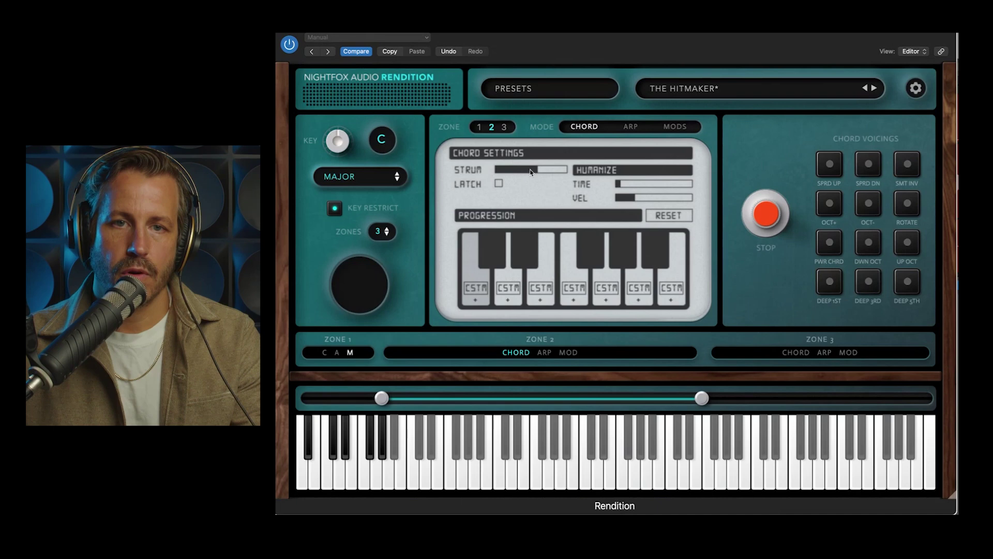
left_click_drag(530, 171, 527, 174)
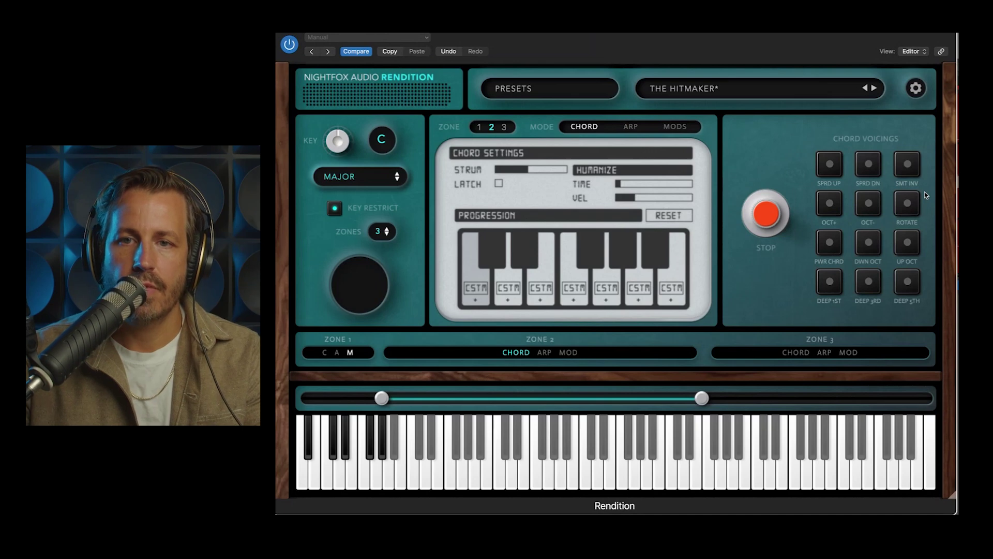
left_click(912, 169)
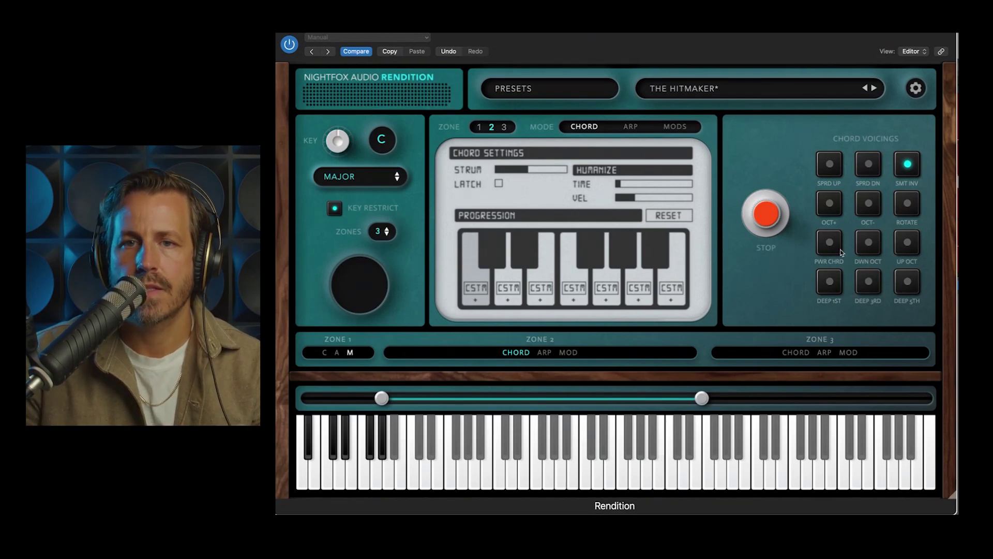
- Switch SMT INV off and enable the SPRD UP and SPRD DN chord voicings
mouse_move(863, 36)
left_mouse_down()
mouse_move(838, 53)
mouse_move(874, 43)
left_mouse_up()
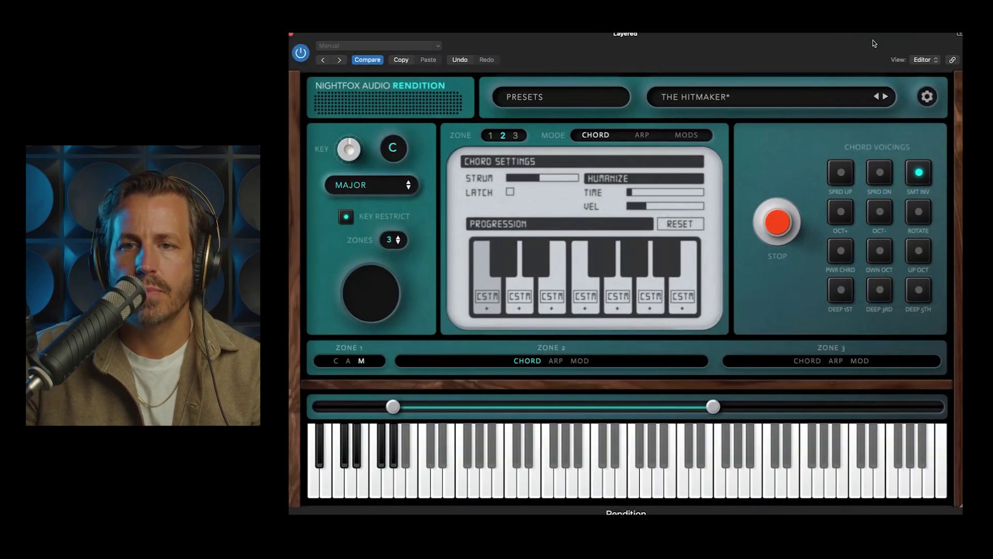
left_click(923, 182)
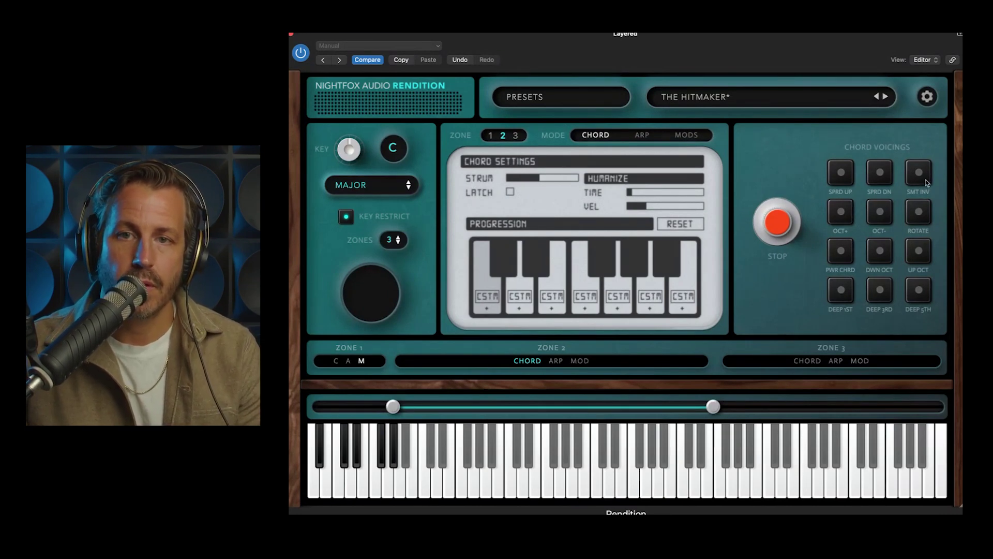
left_click(840, 174)
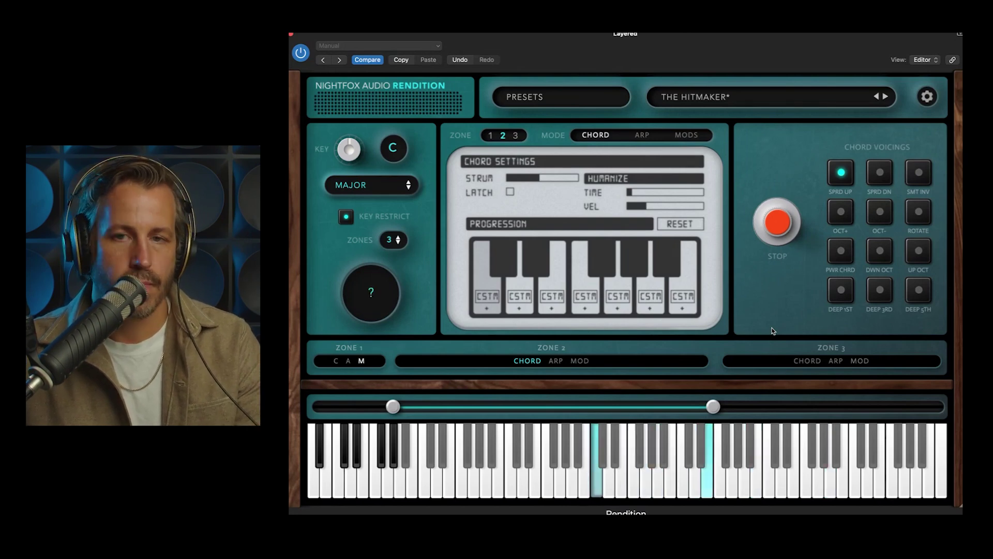
left_click(880, 172)
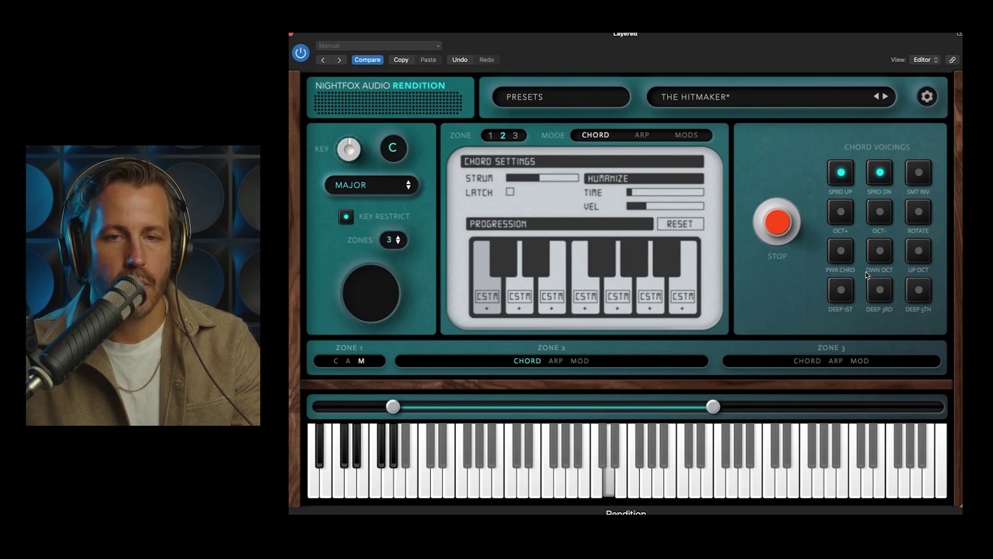
- Toggle SPRD UP, try ROTATE, and leave all Zone 2 chord voicings off
left_click(843, 172)
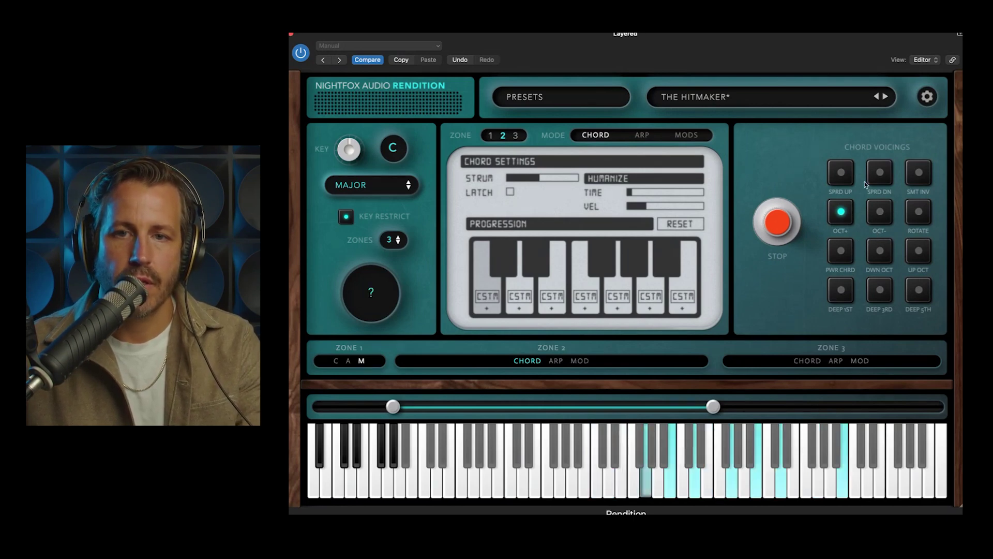
left_click(846, 176)
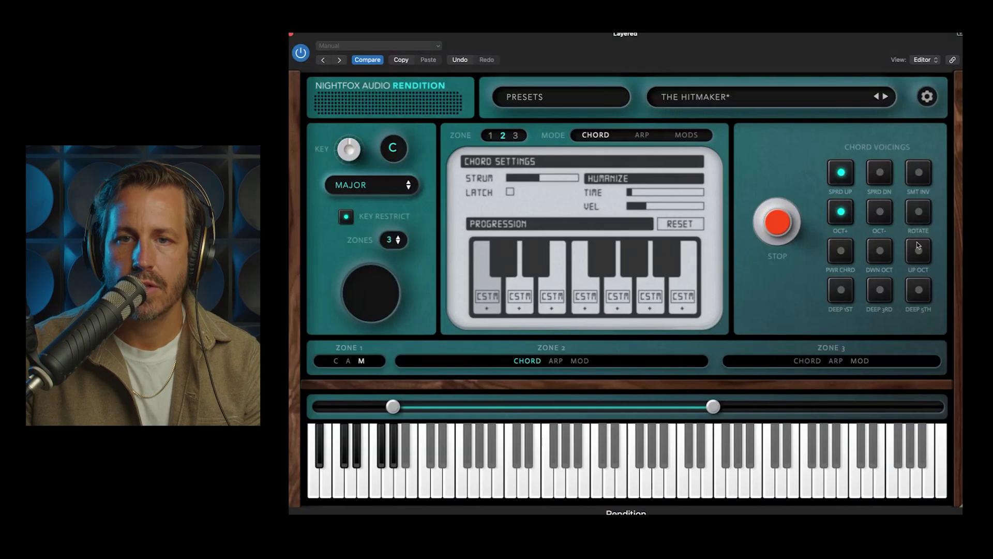
left_click(849, 213)
left_click(926, 216)
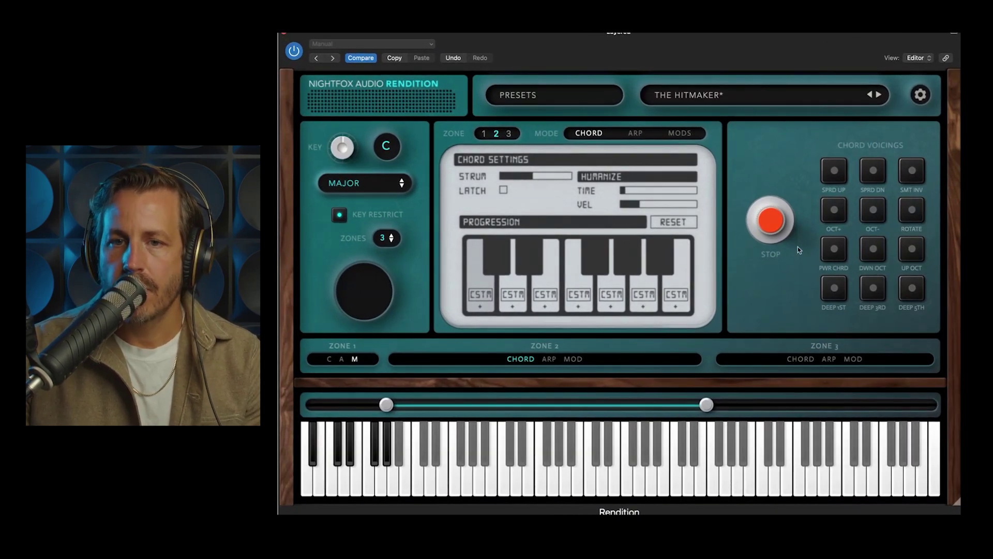
- Audition the DWN OCT voicing on zone 2's chords, toggling it on and off, ending off
left_click(875, 250)
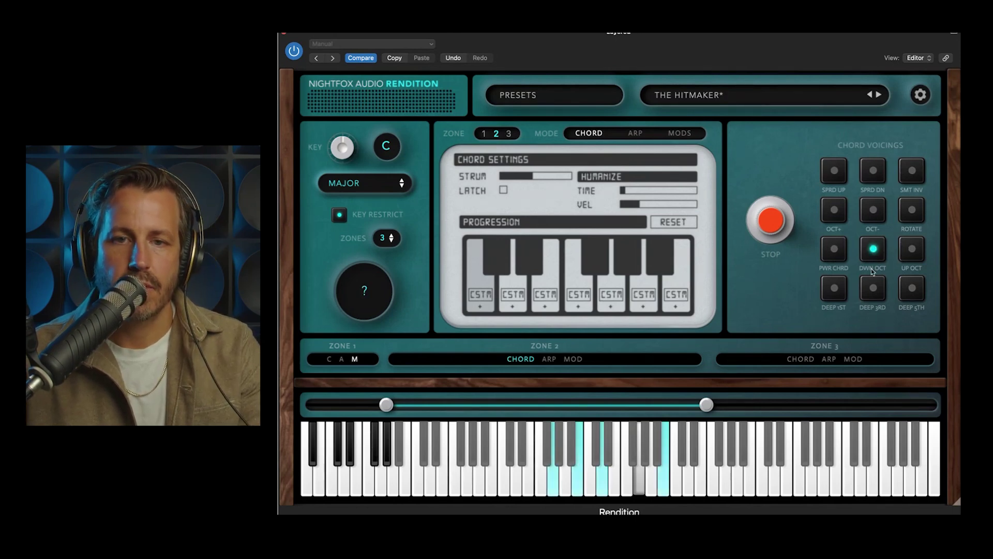
left_click(877, 257)
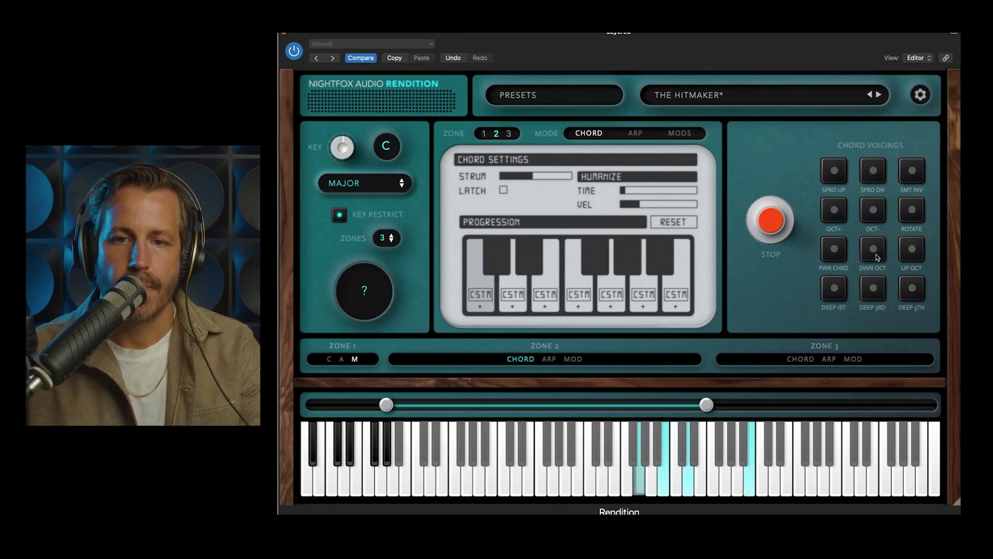
left_click(878, 257)
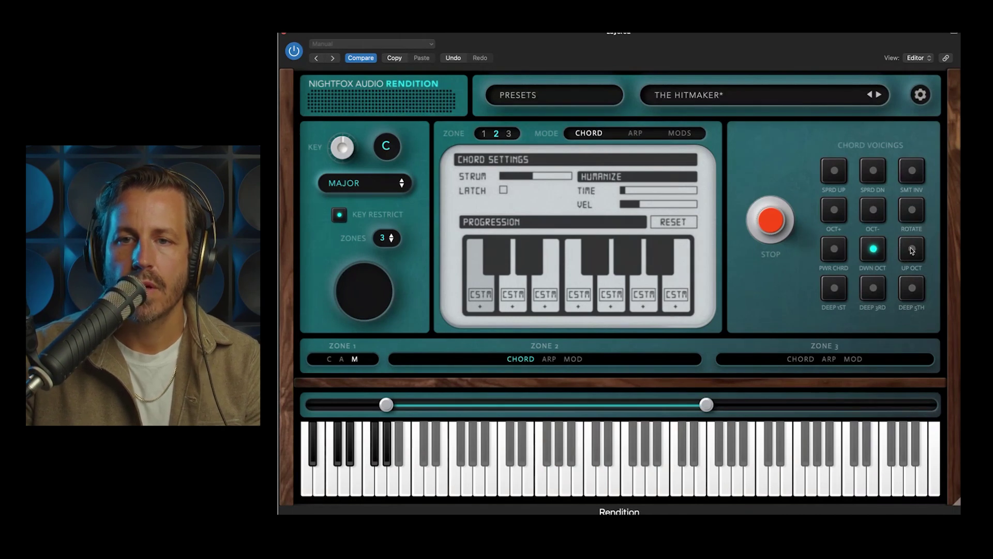
left_click(873, 249)
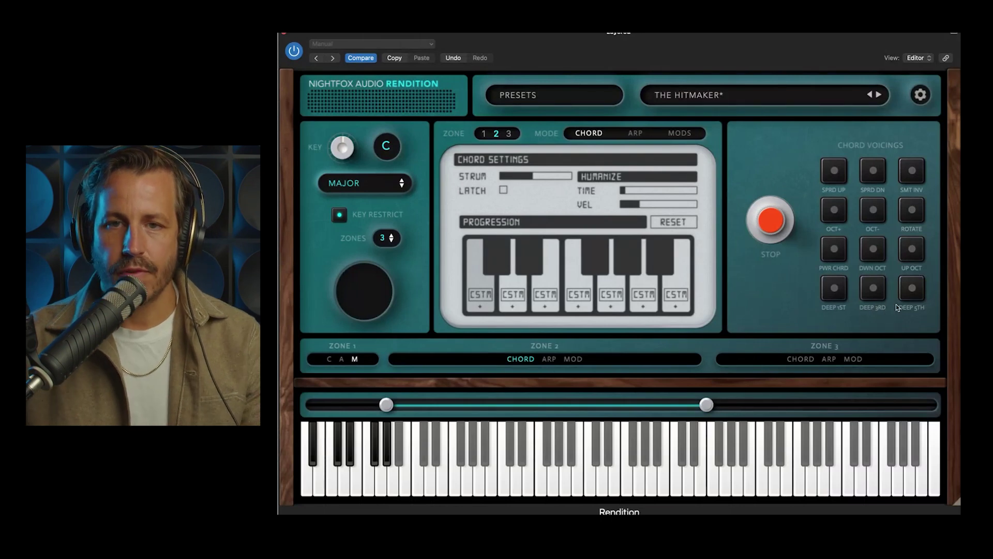
- Try the DEEP 1ST, DEEP 3RD and DEEP 5TH voicings, leaving DEEP 3RD on
left_click(841, 294)
left_click(841, 295)
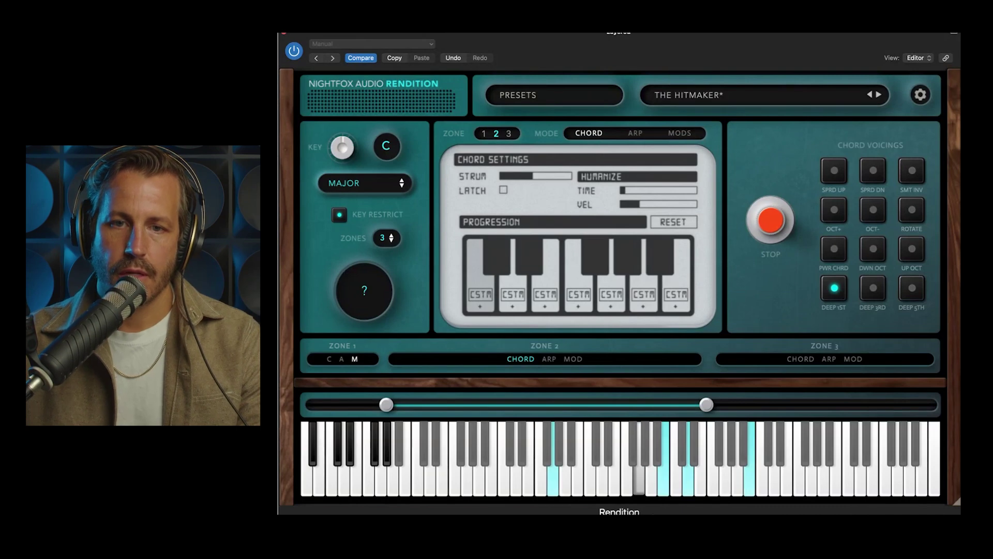
left_click(873, 289)
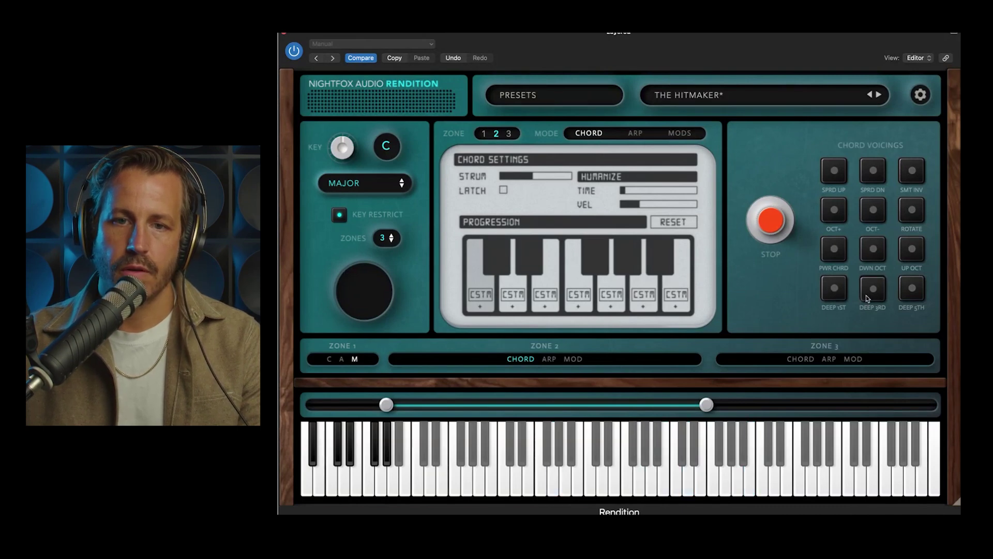
left_click(913, 299)
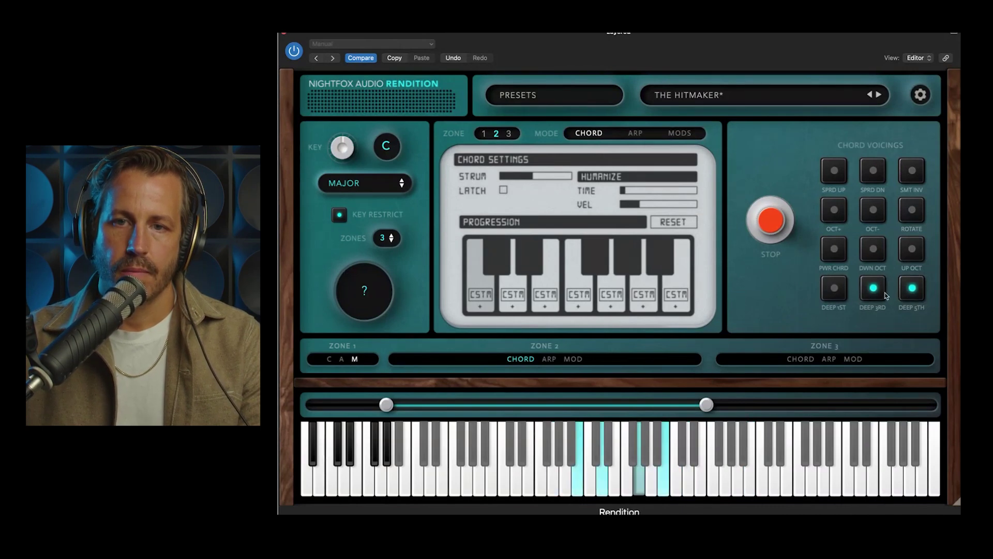
left_click(882, 294)
left_click(912, 290)
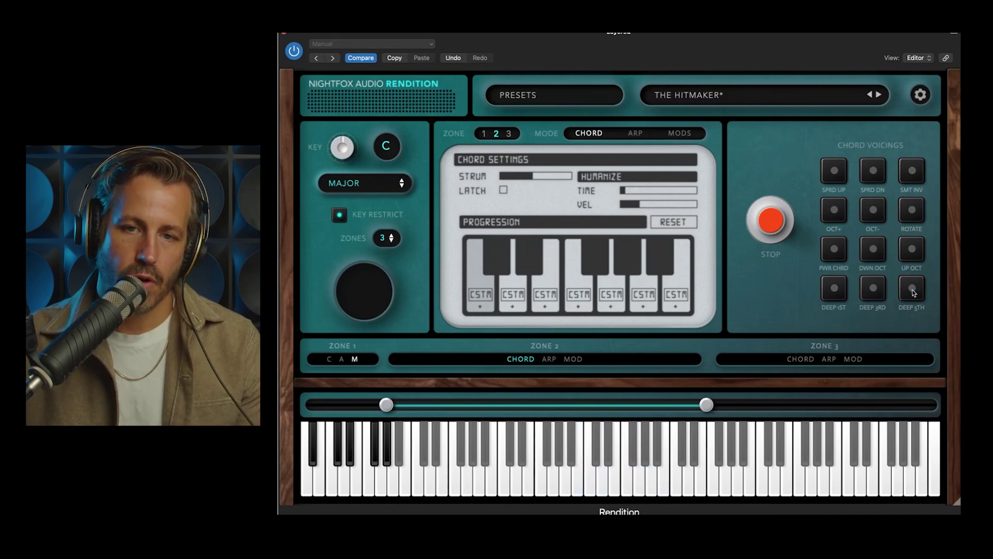
left_click(882, 290)
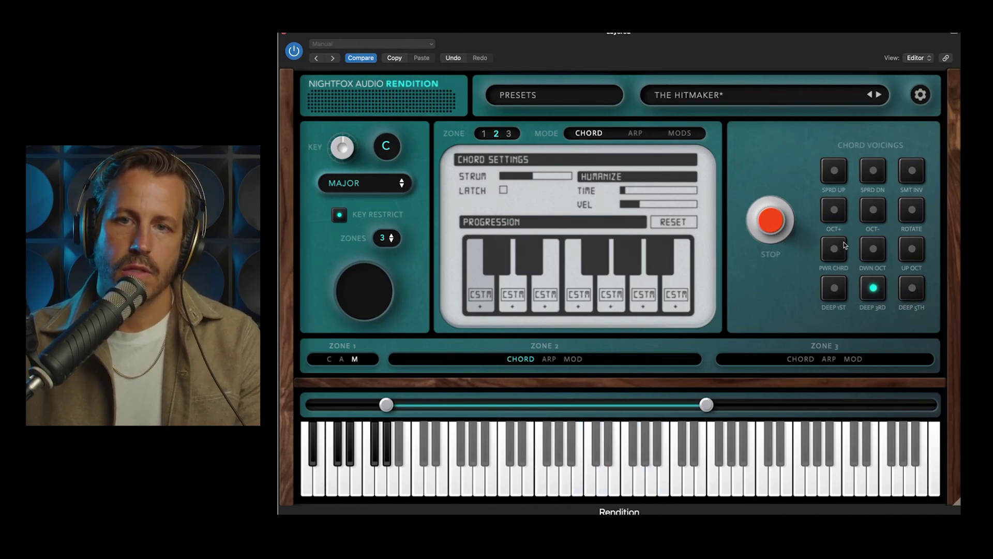
- Add OCT+, SPRD UP and SMT INV voicings, then turn them and DEEP 3RD off
left_click(840, 216)
left_click(839, 178)
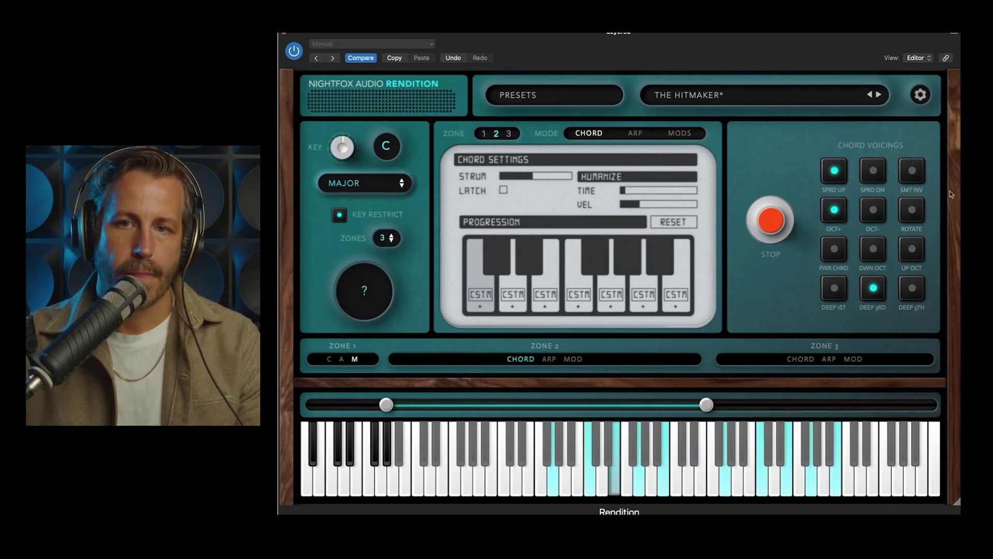
left_click(921, 176)
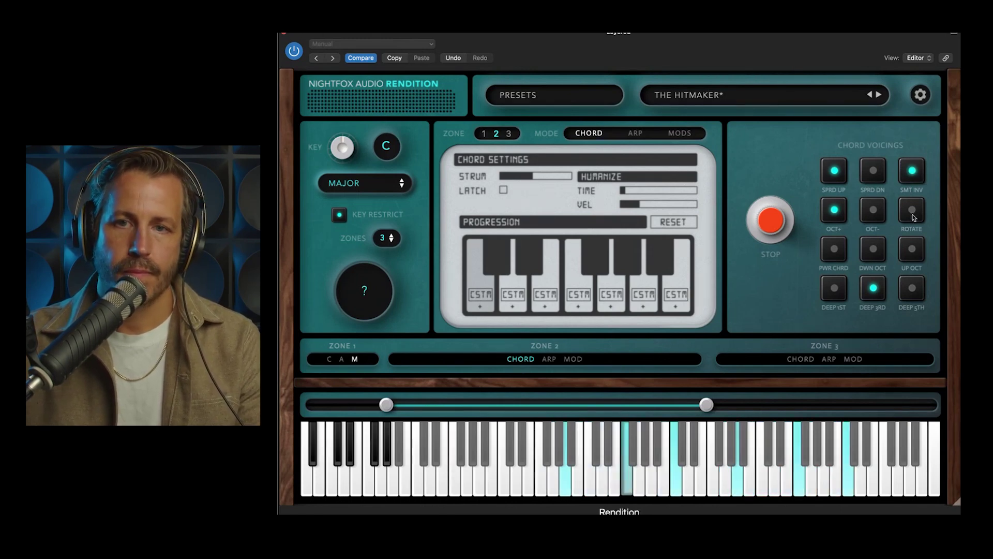
left_click(909, 182)
left_click(823, 170)
left_click(824, 208)
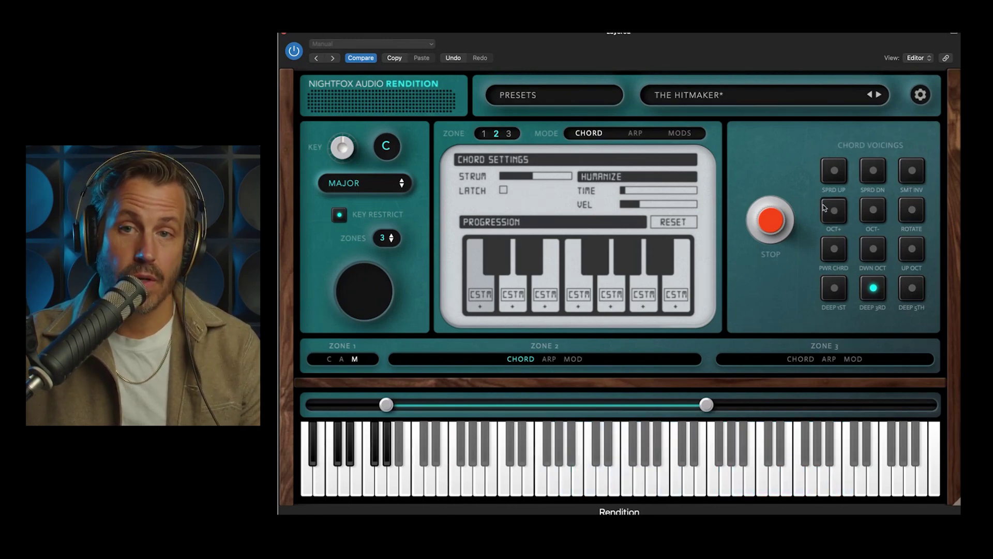
left_click(863, 285)
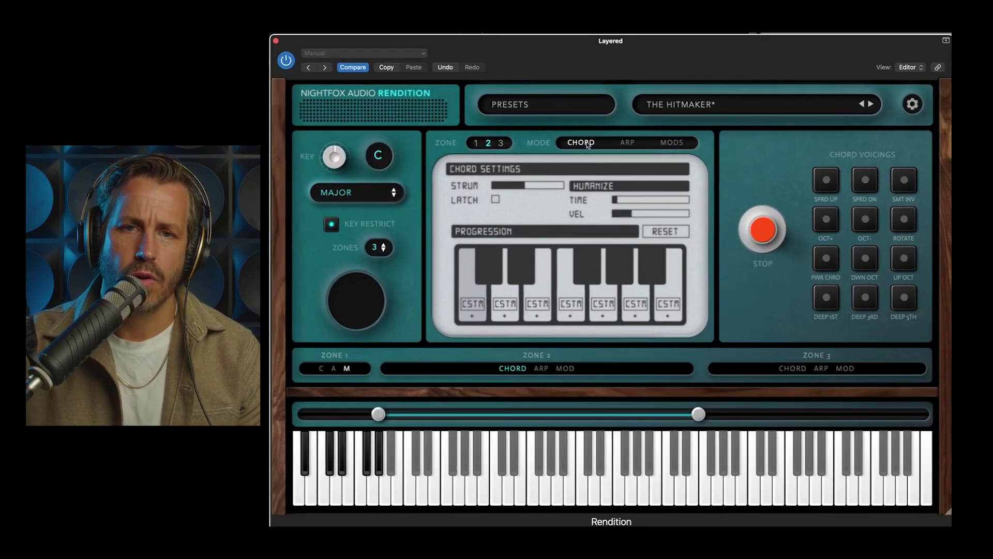
- Switch zone 2 to ARP mode and choose the Skip Down arp pattern
left_click(628, 144)
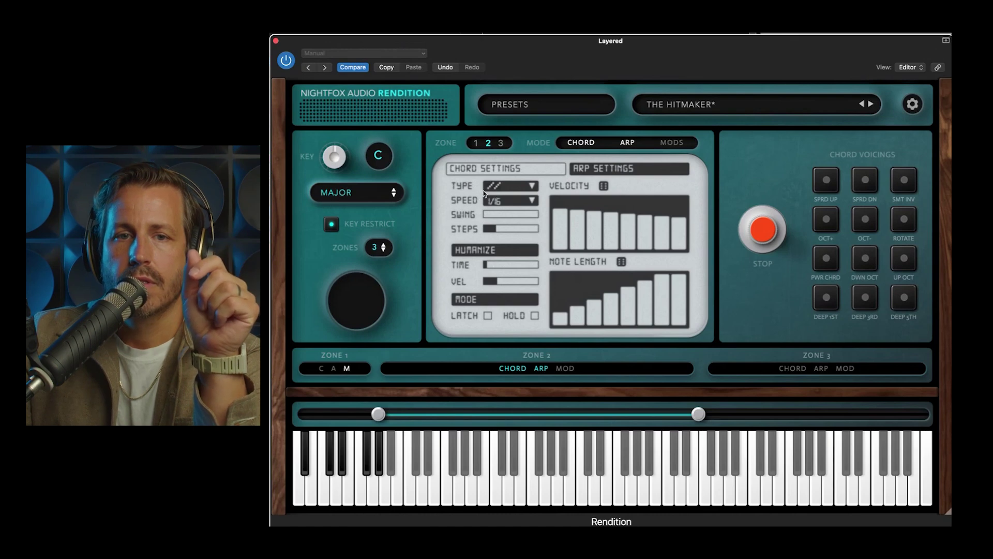
left_click(511, 187)
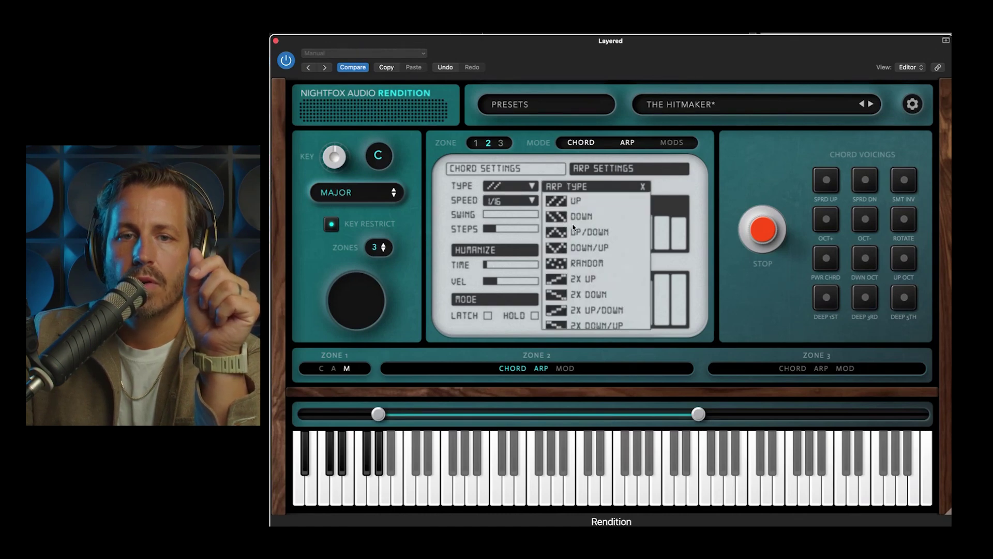
scroll(574, 228, "down", 10)
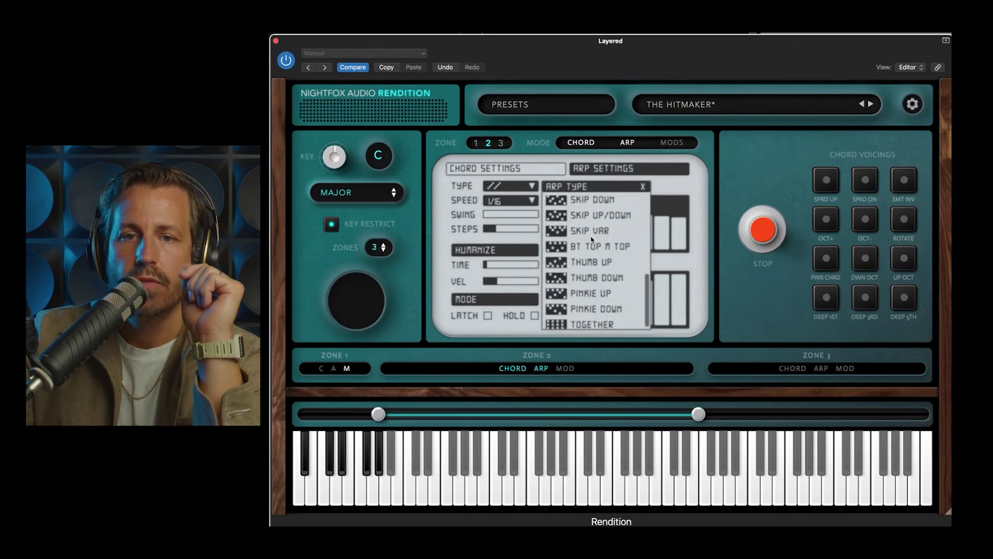
scroll(595, 237, "up", 1)
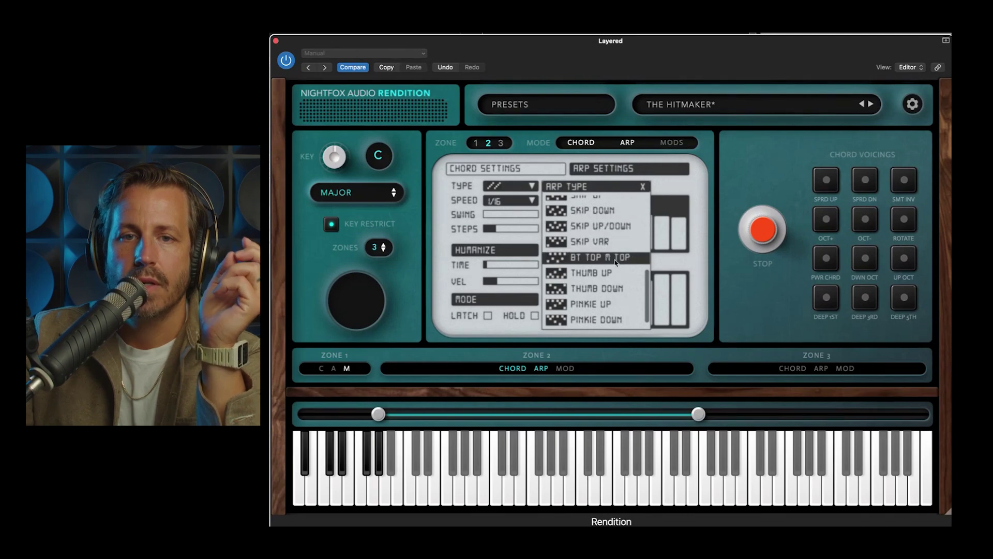
scroll(595, 282, "down", 1)
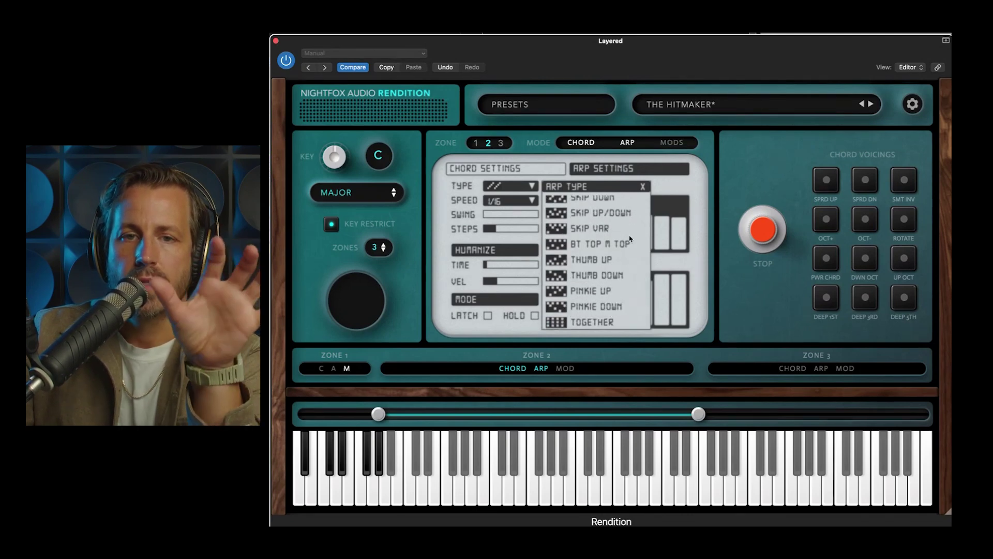
scroll(621, 248, "up", 10)
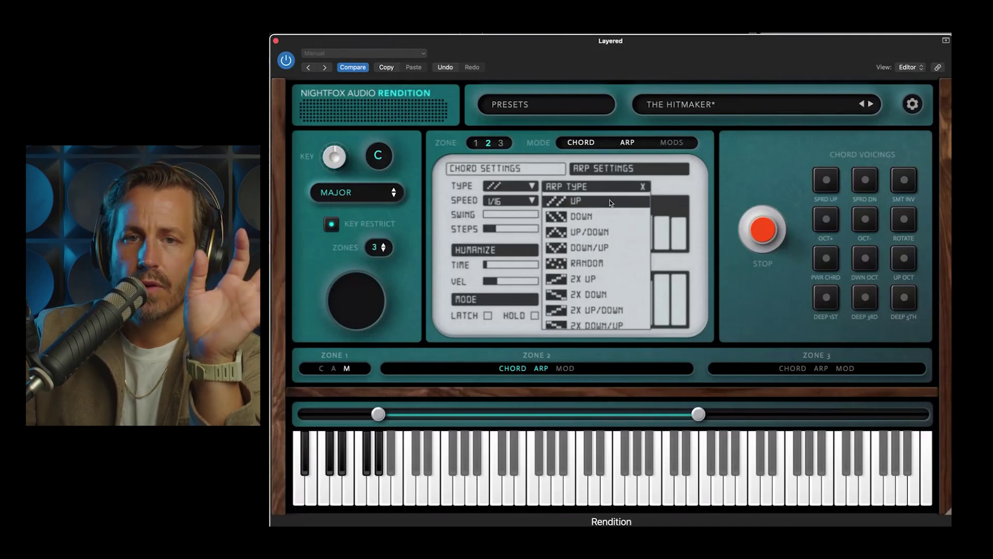
scroll(624, 270, "down", 1)
scroll(625, 270, "down", 8)
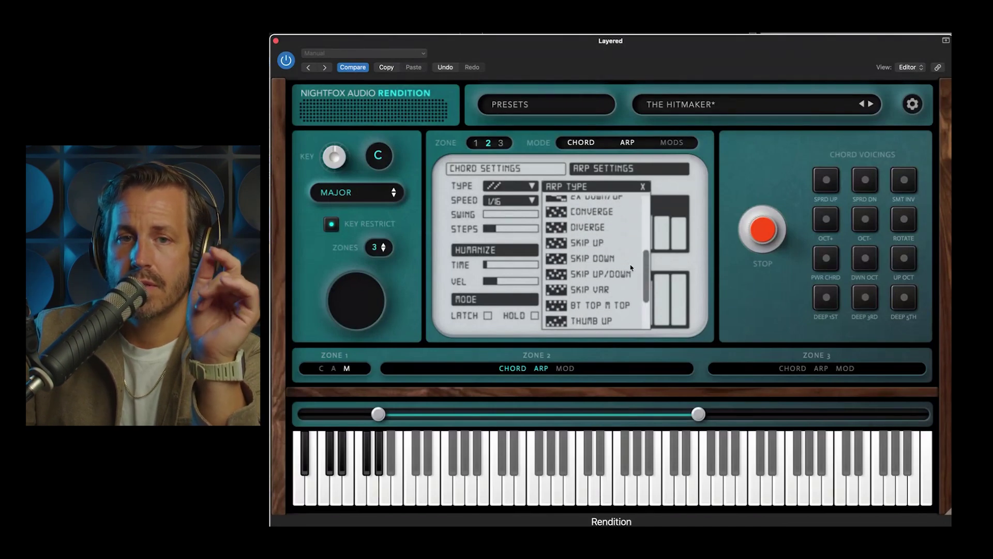
left_click(596, 259)
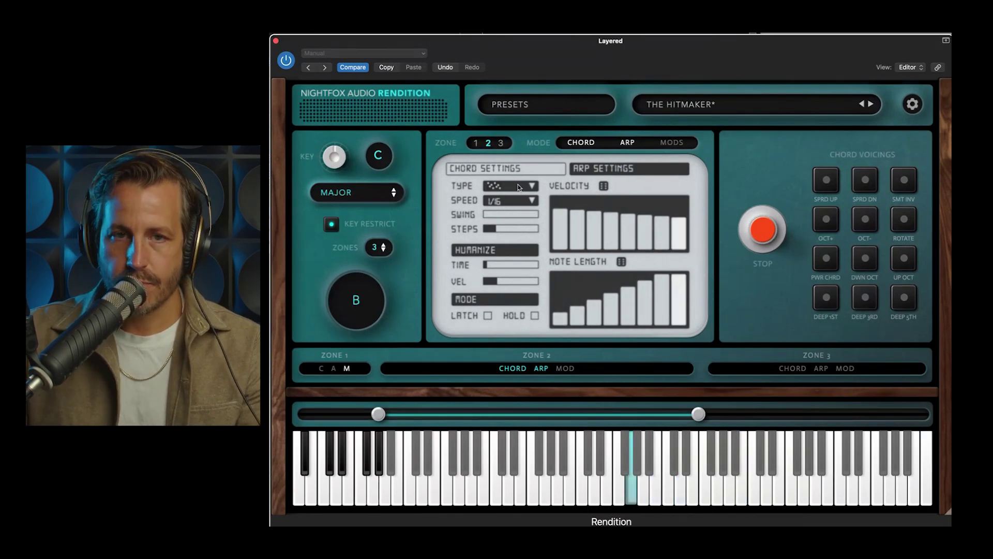
- Change the arp pattern to Thumb Up
scroll(595, 259, "down", 2)
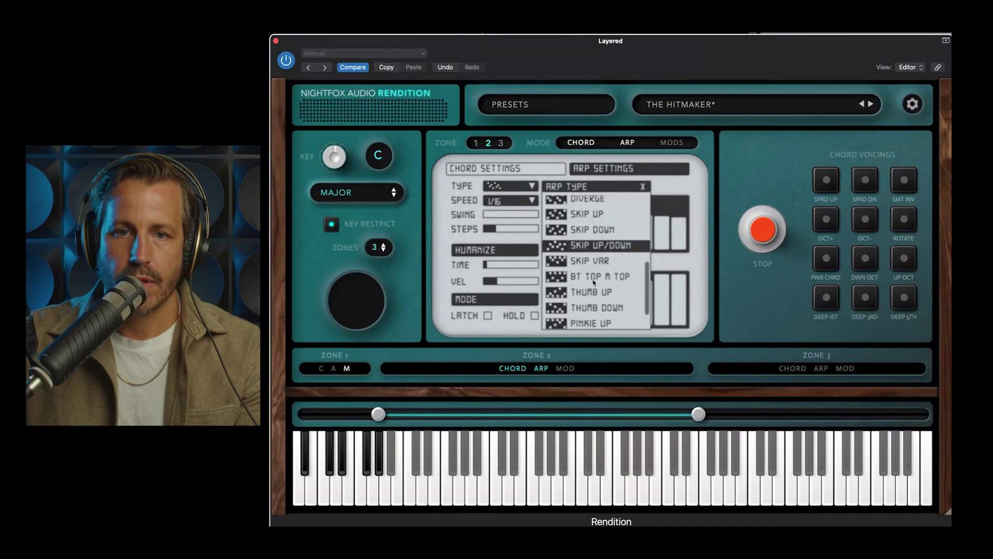
left_click(611, 294)
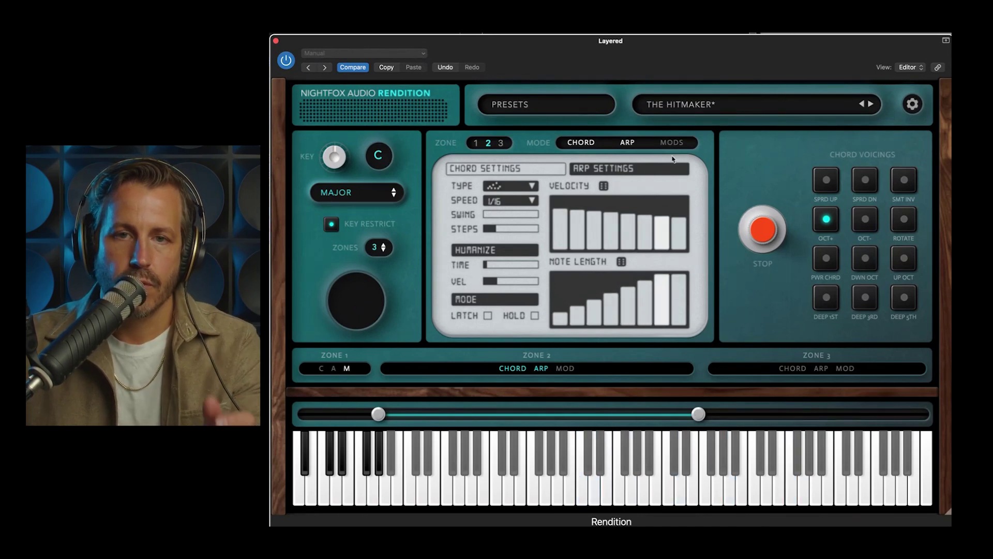
left_click(520, 184)
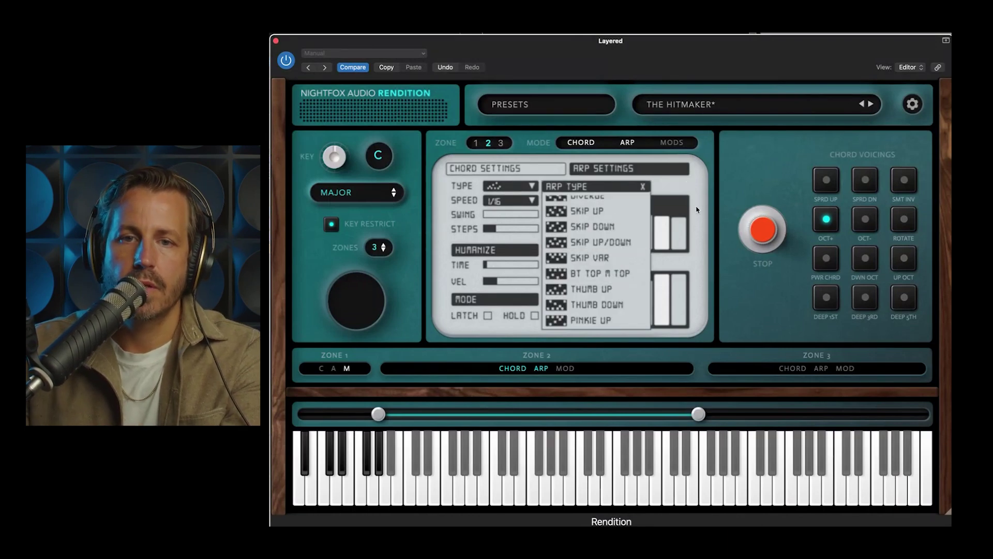
left_click(643, 186)
left_click(532, 200)
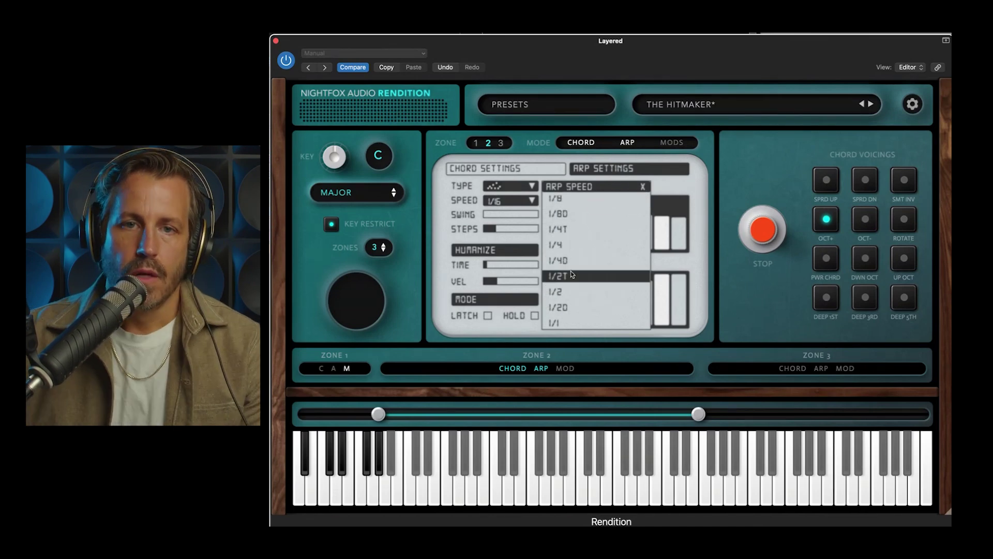
- Browse the ARP SPEED list and close it without changes, keeping 1/16
scroll(600, 269, "down", 2)
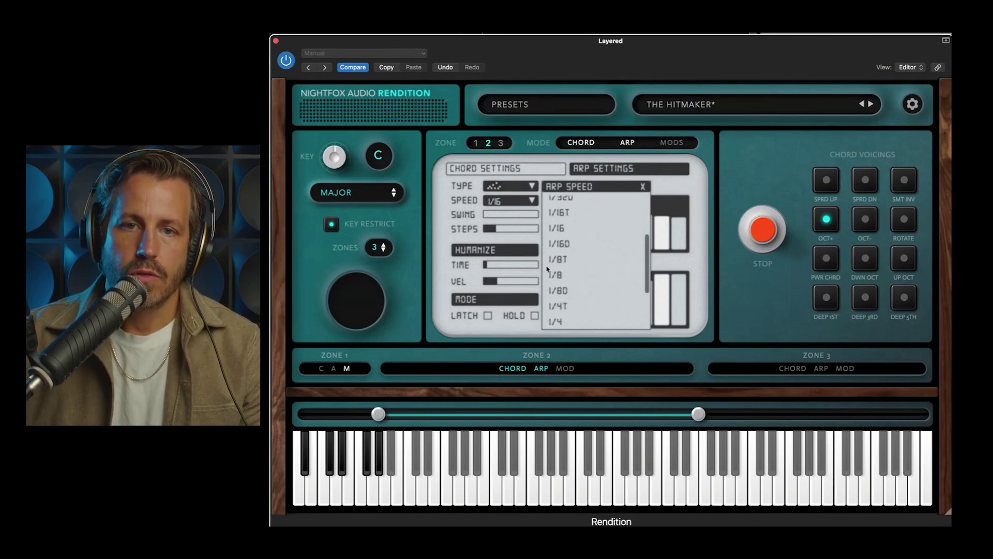
left_click(644, 187)
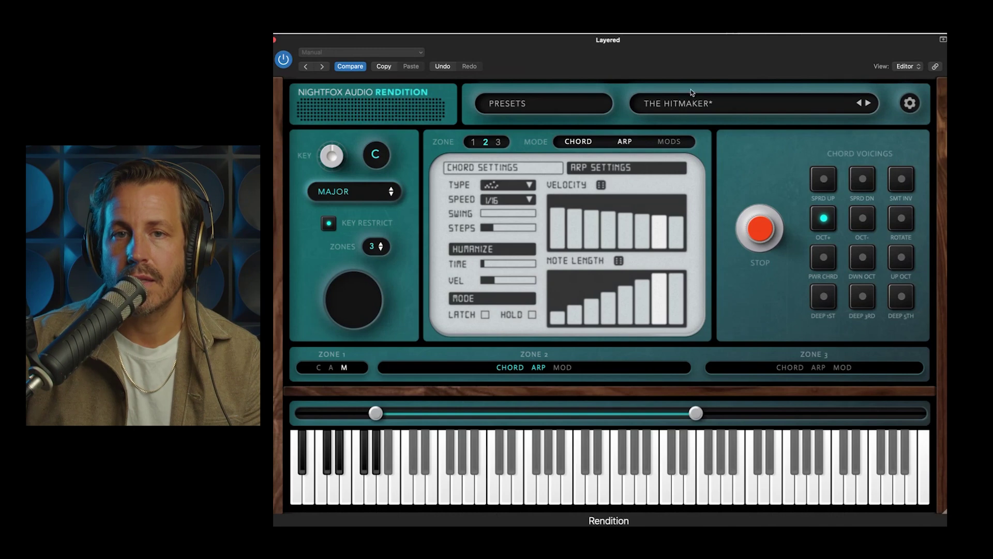
- Set the arpeggio to 14 steps and draw uneven velocity and note-length bars
left_click_drag(718, 52, 723, 39)
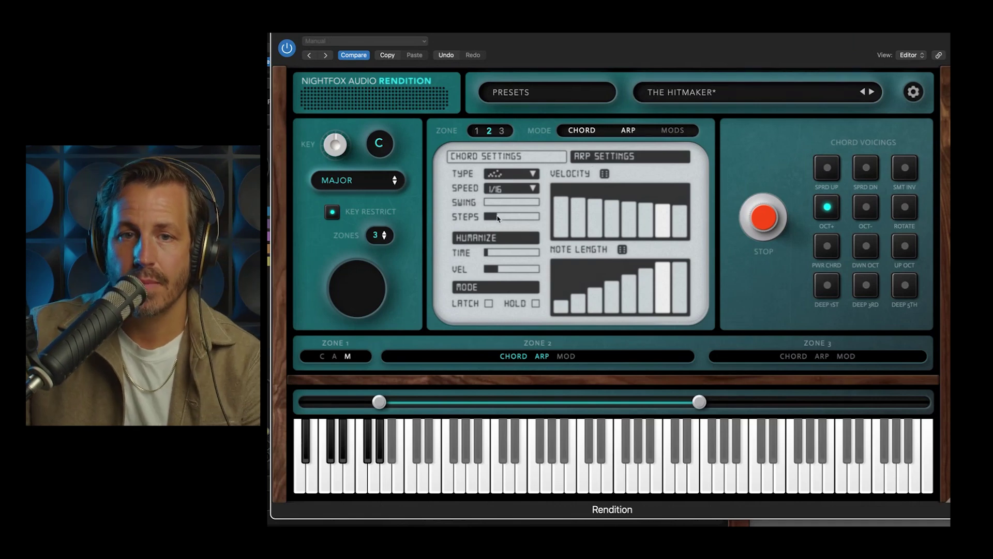
left_click_drag(498, 218, 511, 218)
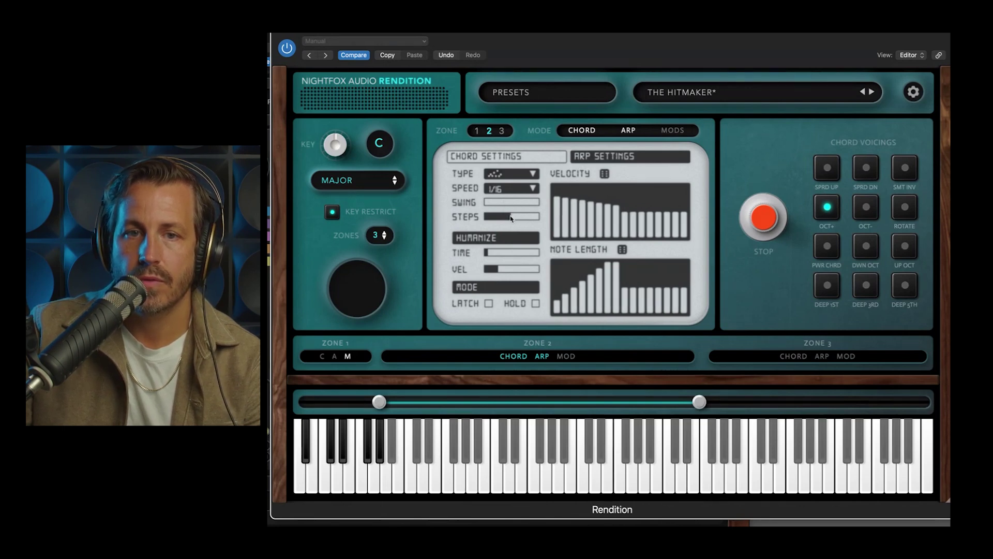
mouse_move(569, 198)
left_mouse_down()
mouse_move(615, 189)
mouse_move(662, 206)
left_mouse_up()
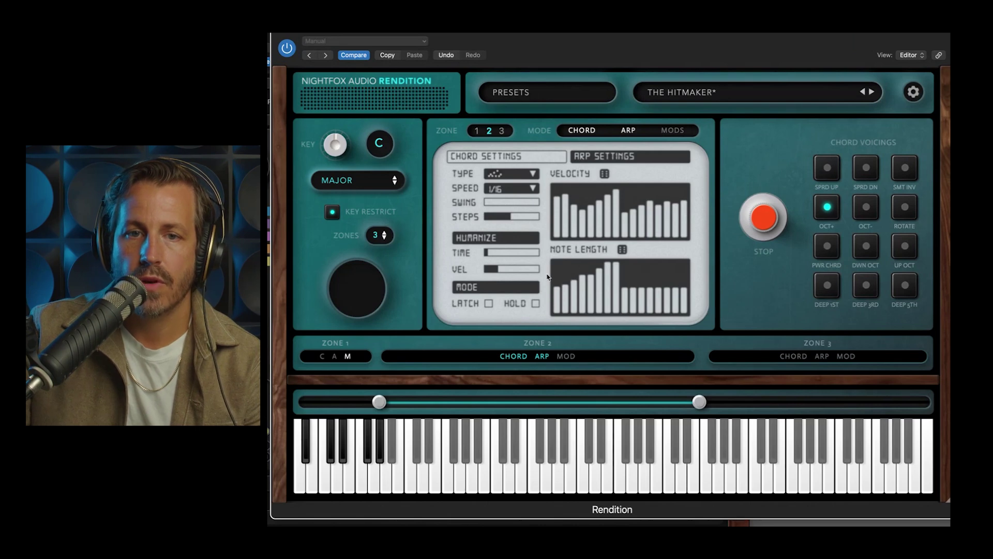
mouse_move(575, 277)
left_mouse_down()
mouse_move(598, 287)
mouse_move(693, 271)
left_mouse_up()
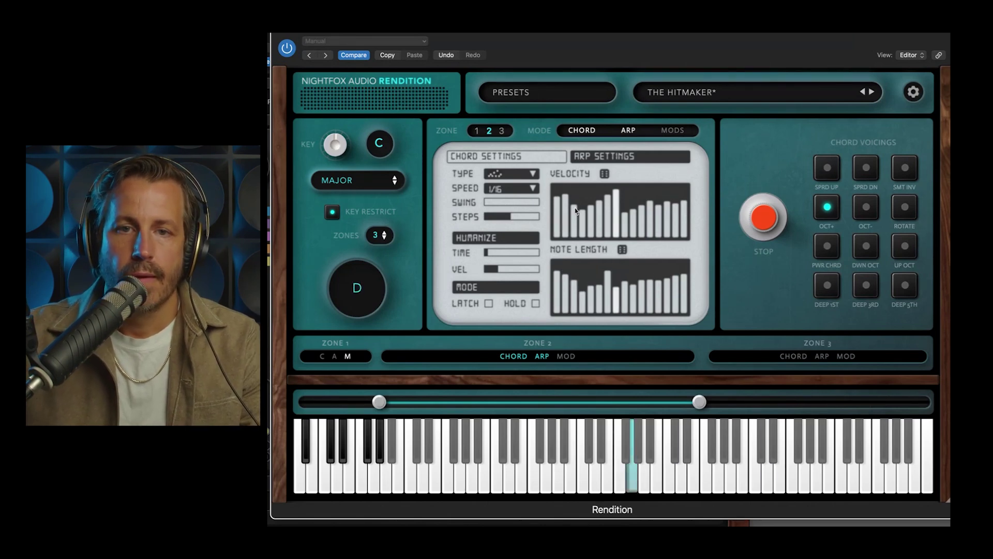
- Try the dice randomizer, then redraw most velocity steps near full height
mouse_move(587, 230)
left_mouse_down()
mouse_move(622, 234)
mouse_move(663, 204)
left_mouse_up()
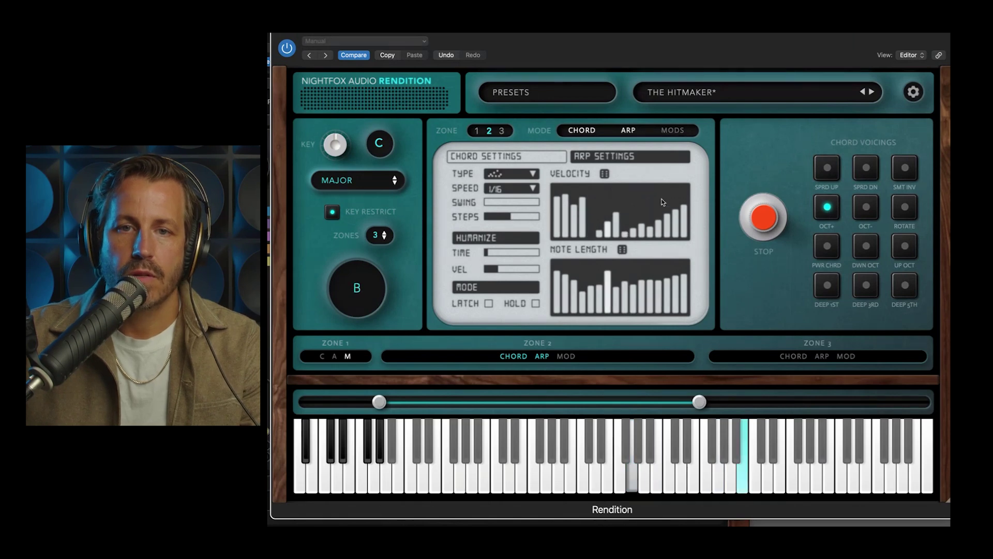
left_click(604, 174)
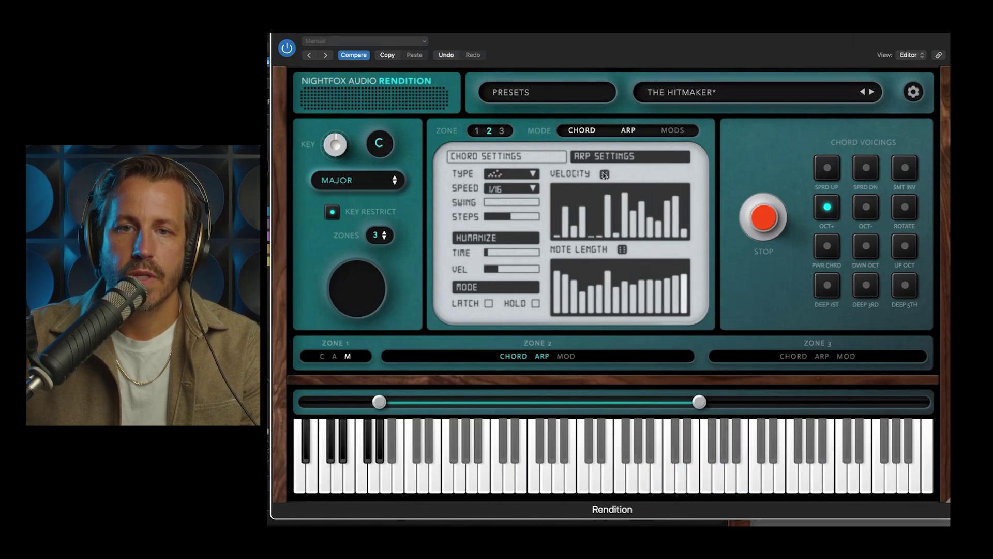
left_click(604, 174)
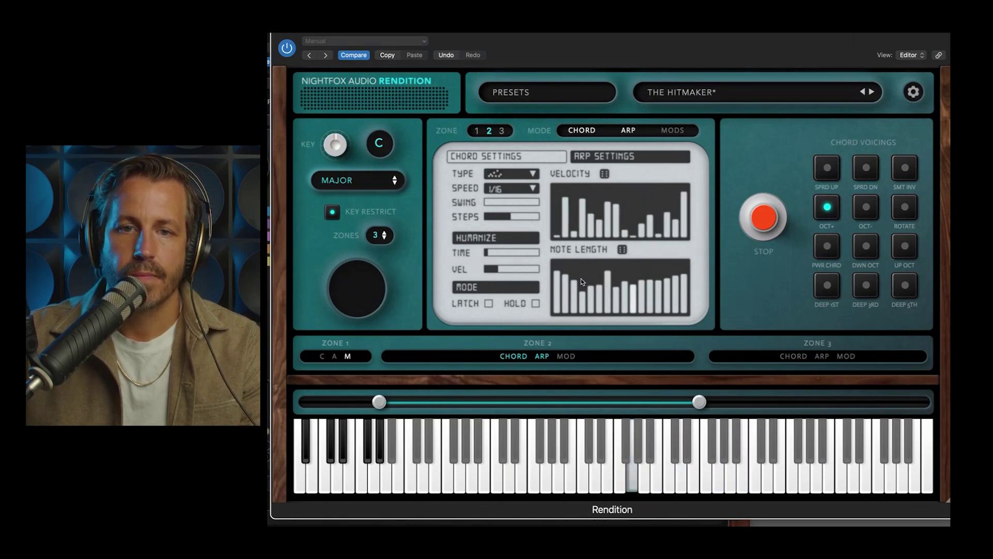
left_click(560, 197)
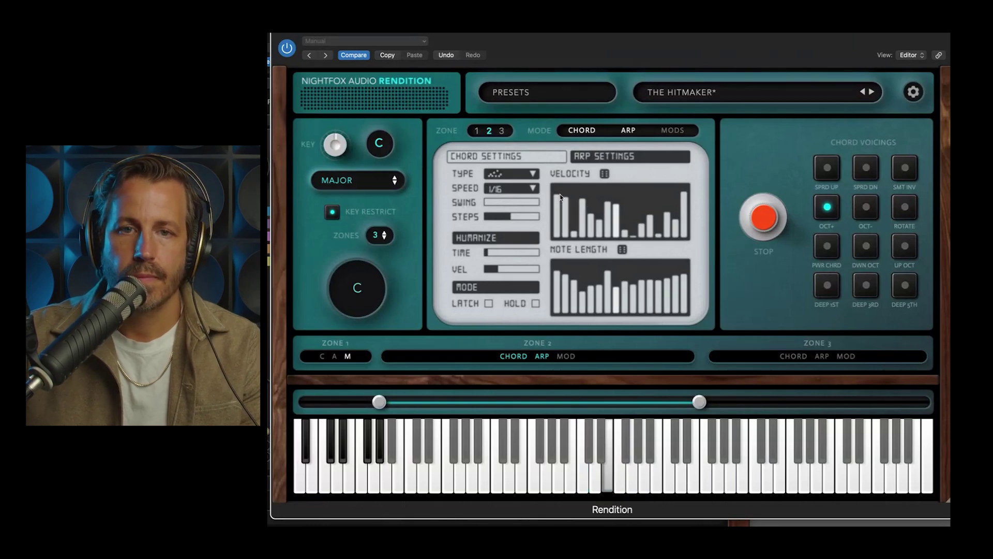
left_click_drag(559, 196, 670, 197)
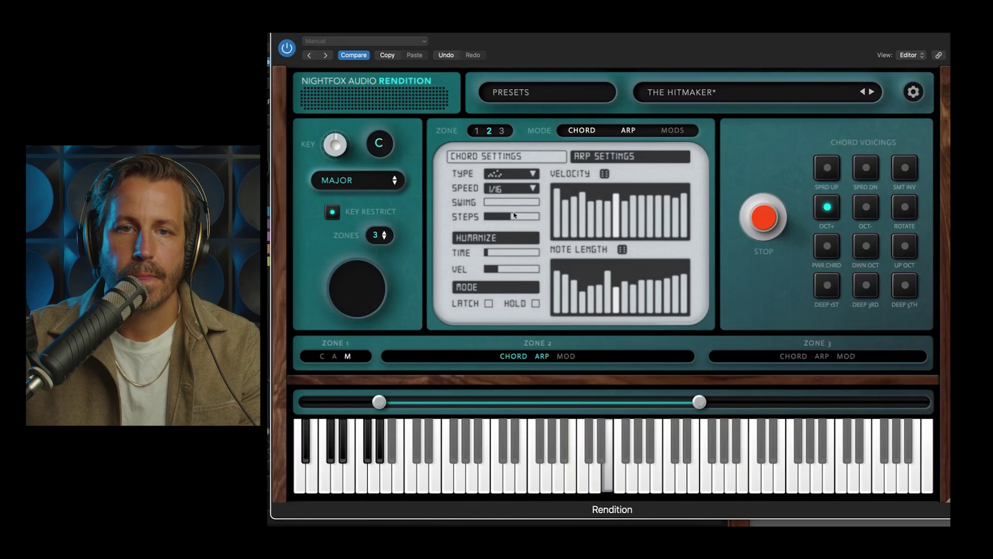
left_click(495, 203)
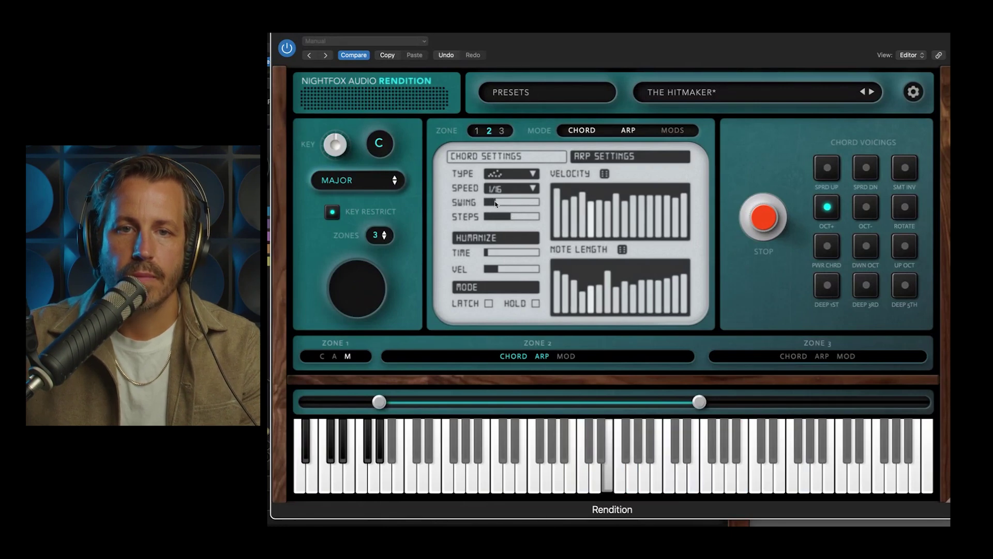
- Raise swing to about half and back to zero, and set HUMANIZE TIME and VEL low
left_click_drag(495, 203, 509, 203)
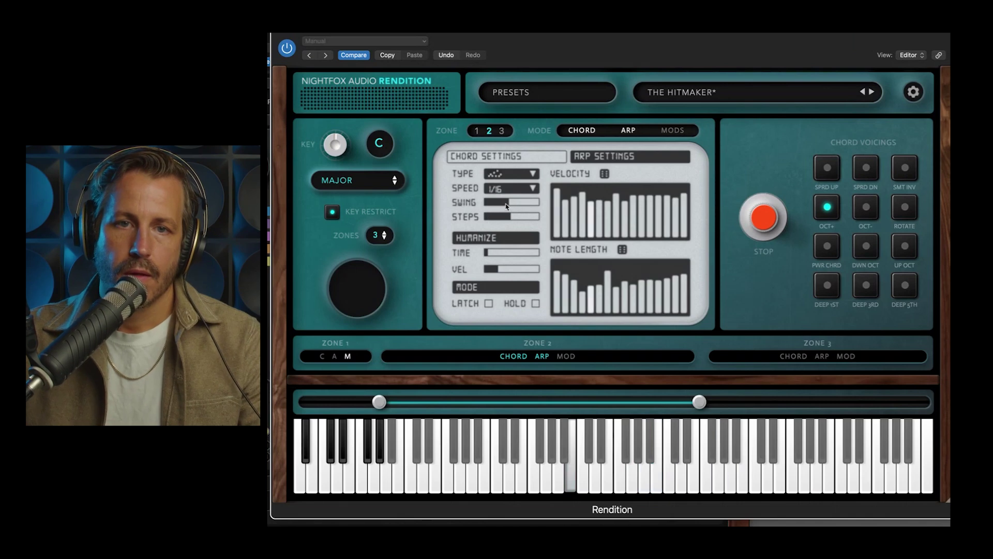
left_click_drag(506, 206, 484, 206)
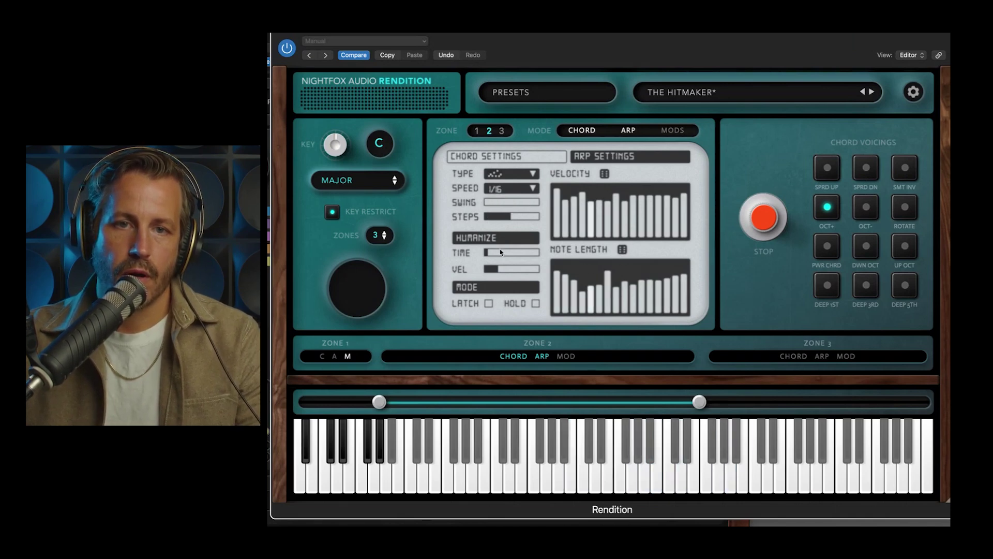
left_click_drag(515, 253, 521, 253)
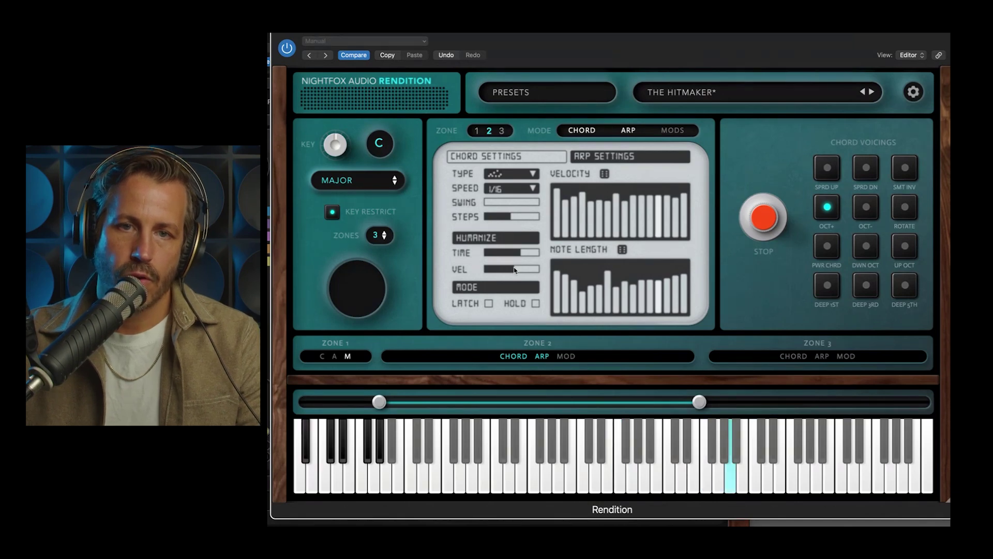
left_click_drag(515, 270, 490, 259)
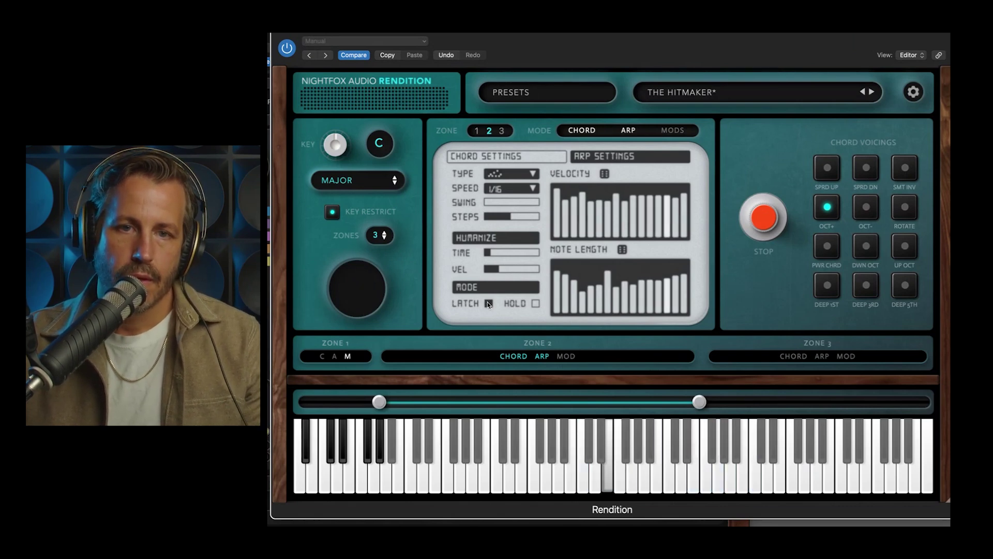
- Uncheck LATCH in the zone 2 arp MODE section
left_click(488, 303)
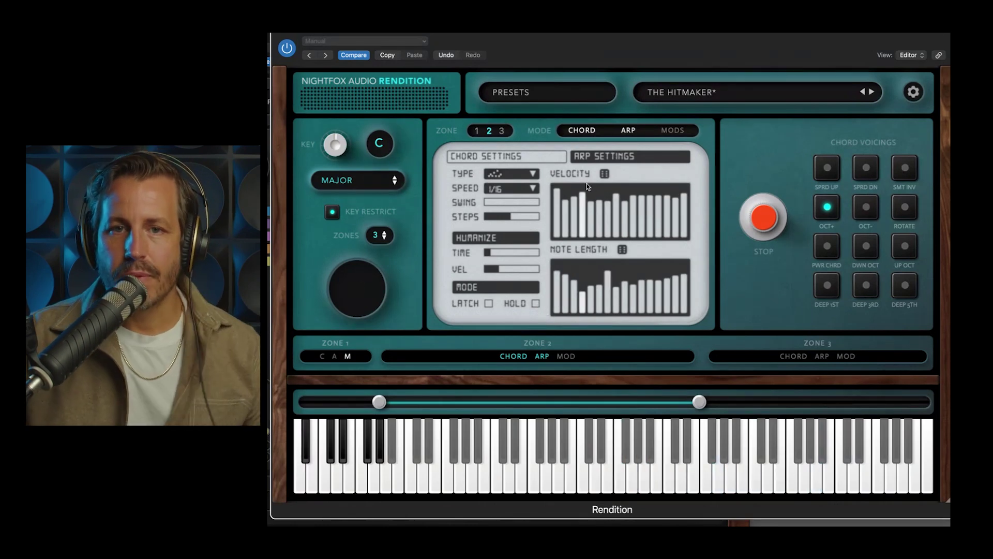
- Set the arp type to TOGETHER
left_click(520, 174)
scroll(579, 212, "down", 5)
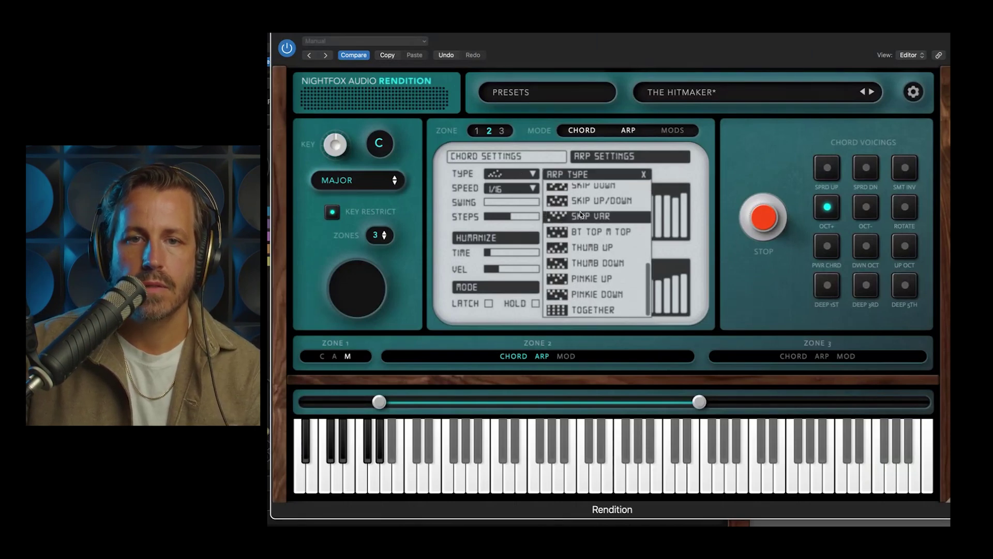
scroll(580, 214, "up", 5)
scroll(615, 258, "down", 5)
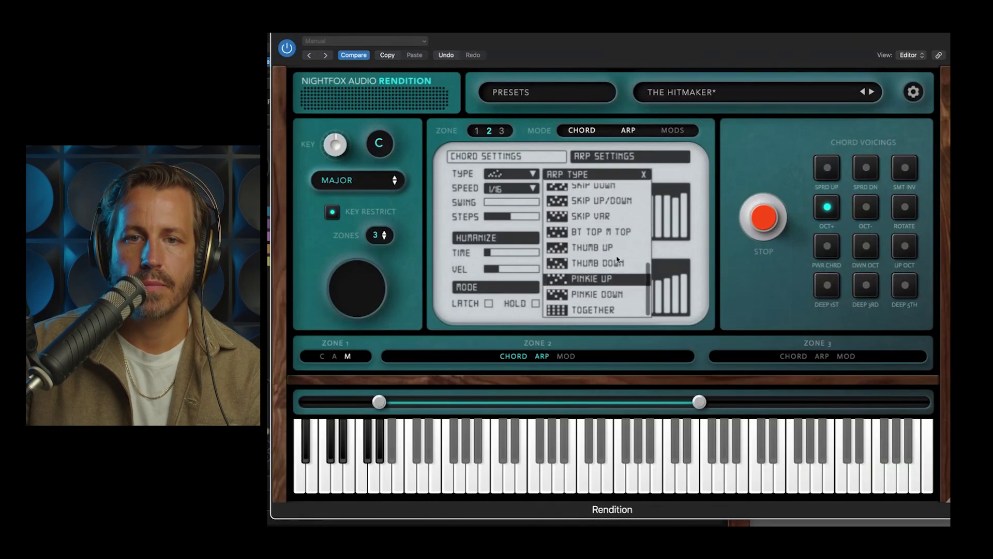
left_click(586, 311)
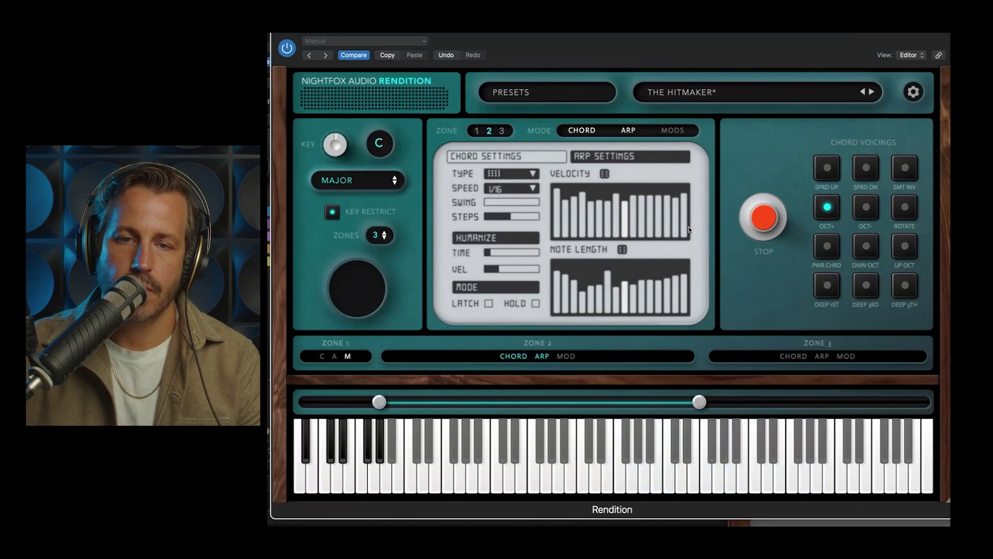
- Redraw velocities with a mid-pattern dip and shorten the middle note-length steps
left_click_drag(609, 218, 673, 200)
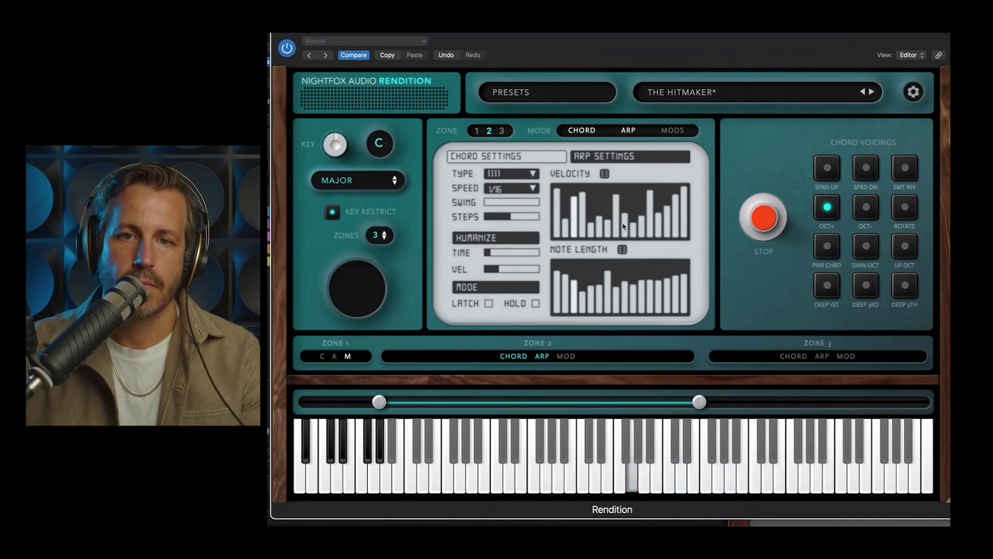
left_click_drag(603, 232, 655, 223)
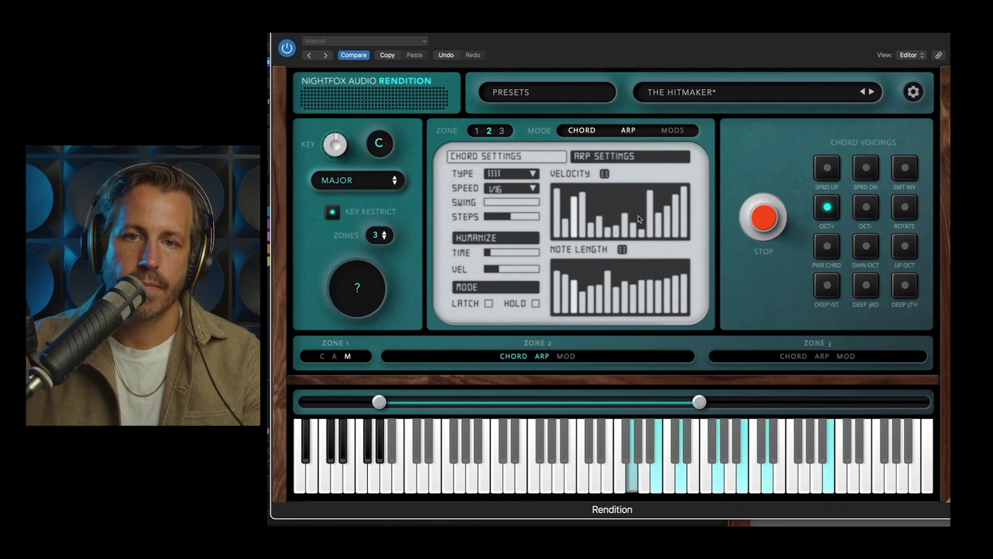
mouse_move(590, 291)
left_mouse_down()
mouse_move(624, 295)
mouse_move(651, 286)
left_mouse_up()
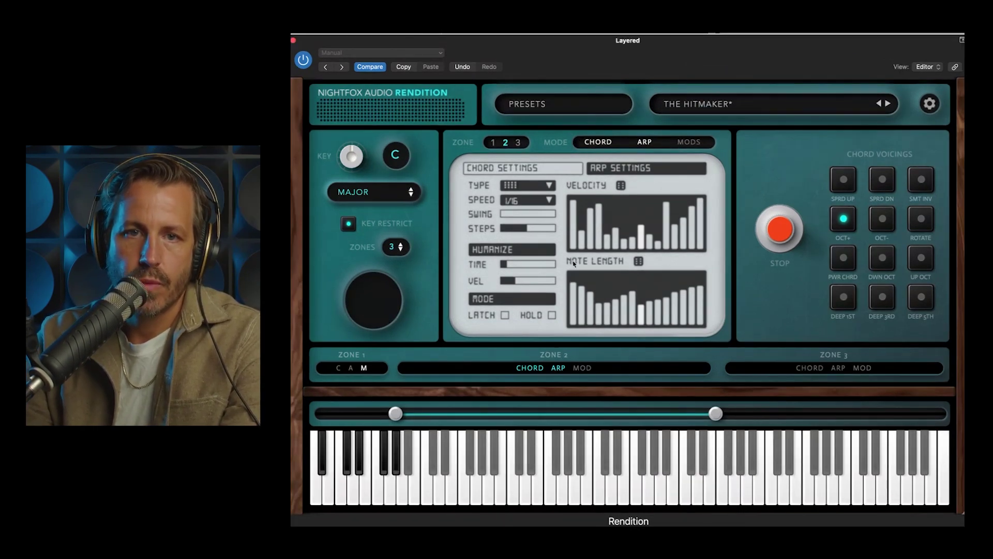
- Show zone 1's modifier map, toggling zone 3's MOD on and off and nudging zone 1's range handle
left_click(354, 414)
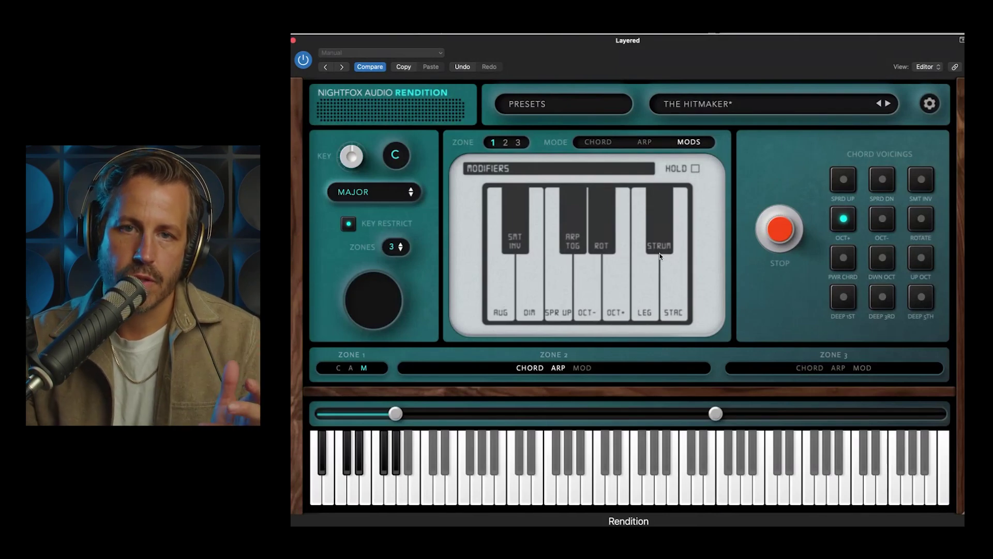
left_click(869, 369)
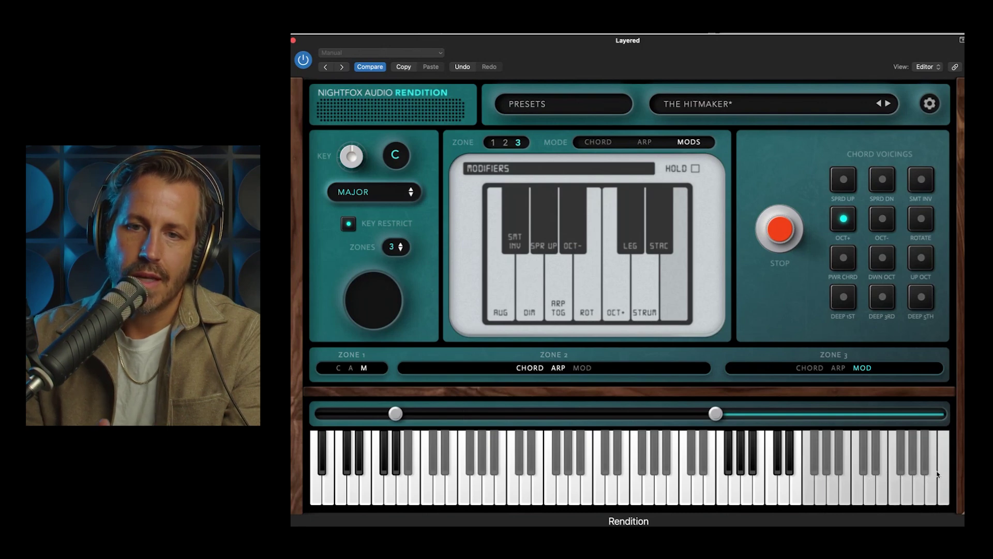
left_click(861, 368)
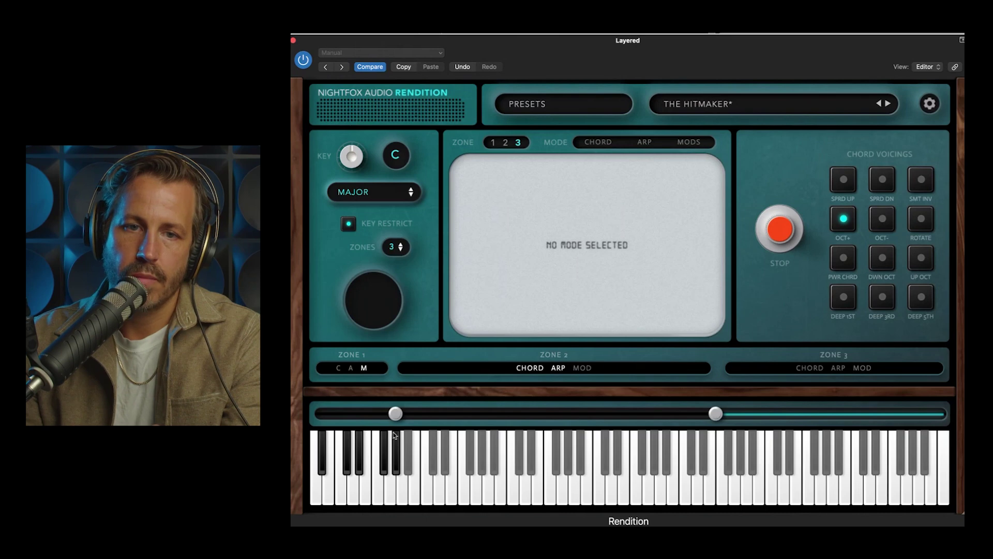
mouse_move(395, 414)
left_mouse_down()
mouse_move(457, 413)
mouse_move(396, 425)
left_mouse_up()
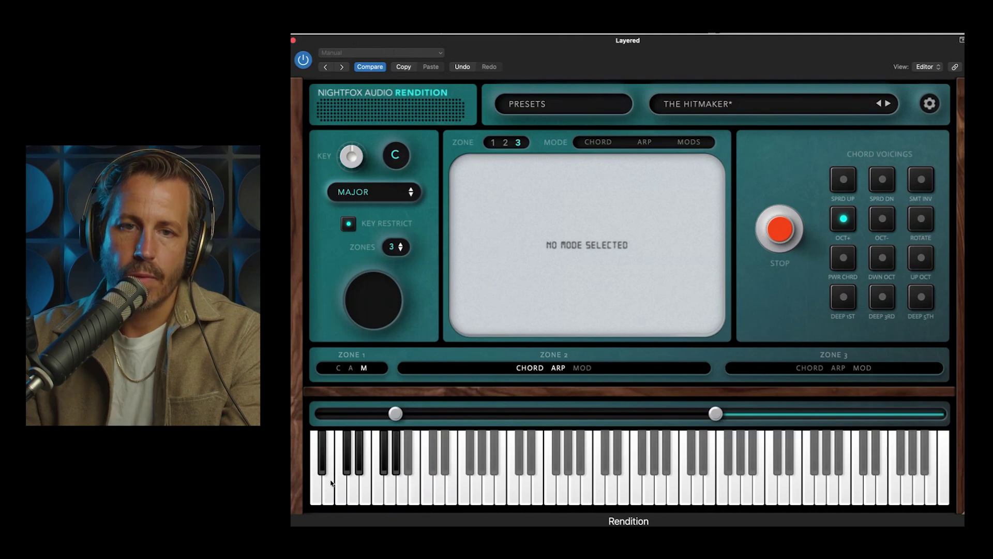
left_click(347, 416)
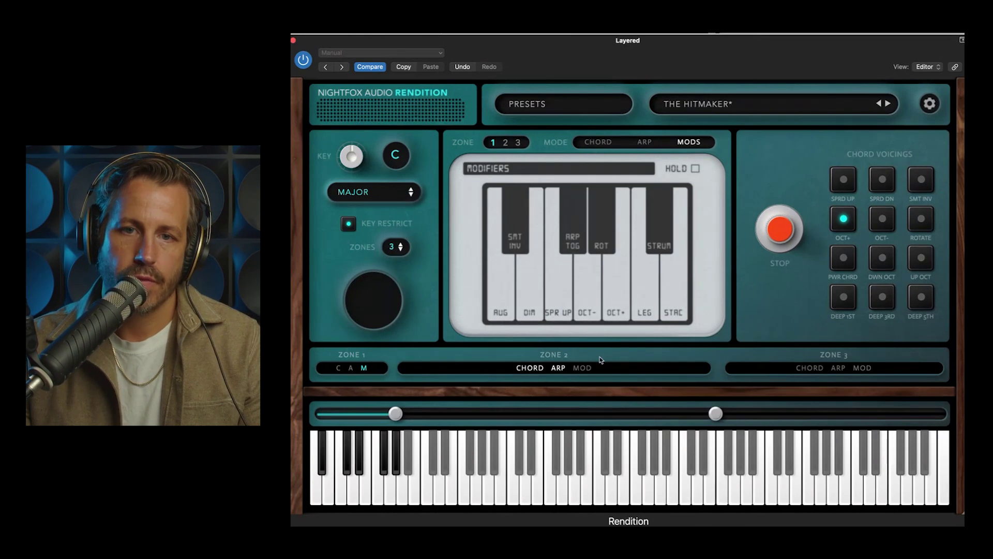
- Turn off zone 2's arpeggiator and assign Strum Toggle to zone 1's black modifier key
left_click(599, 415)
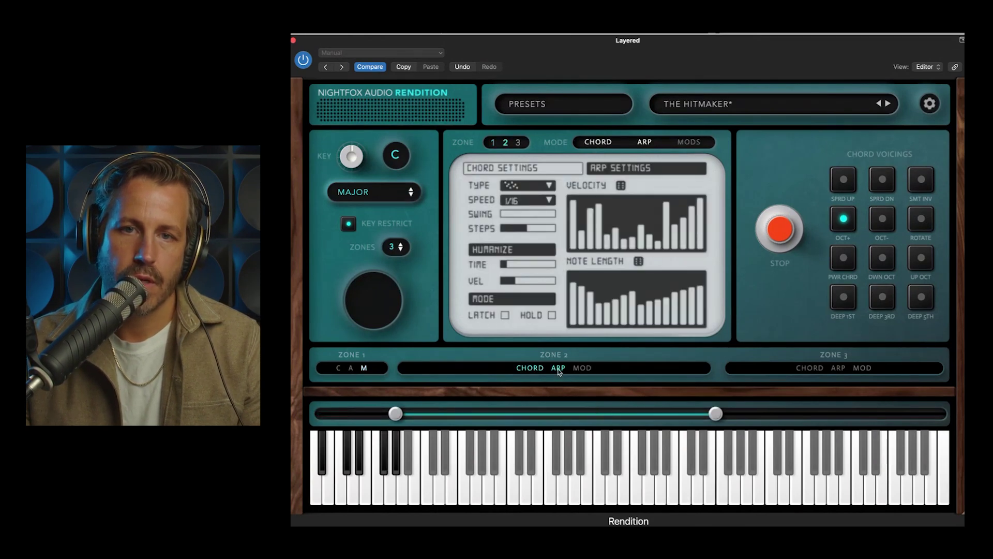
left_click(559, 368)
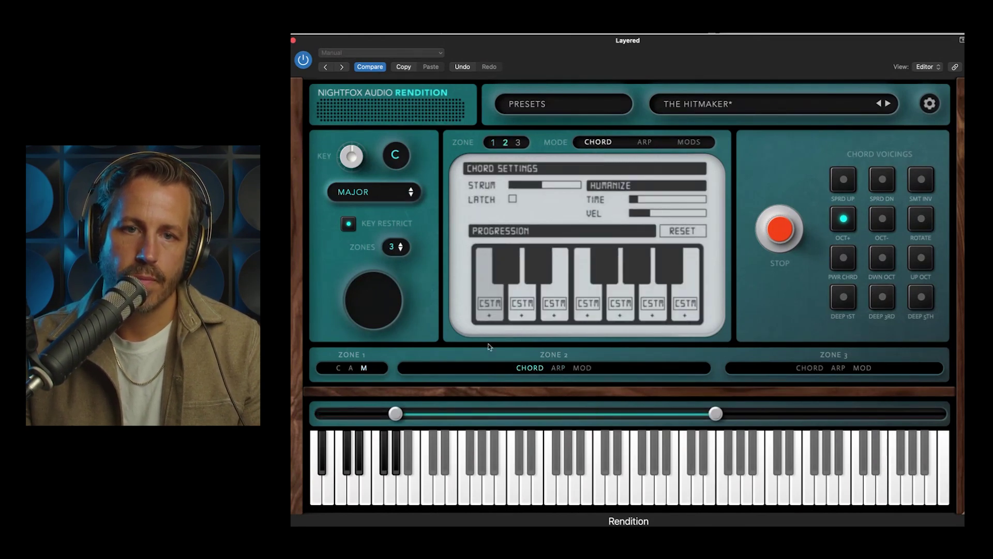
left_click(349, 414)
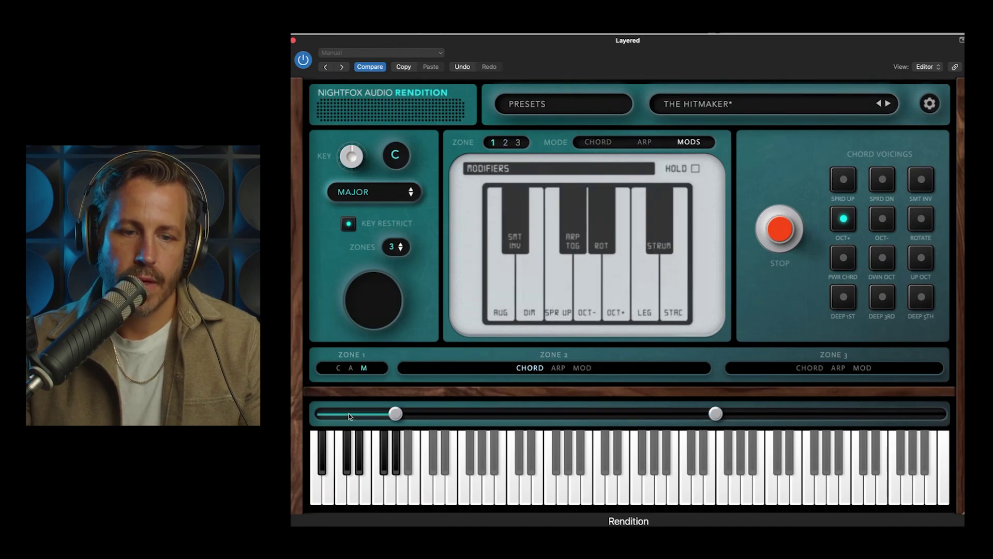
left_click(500, 316)
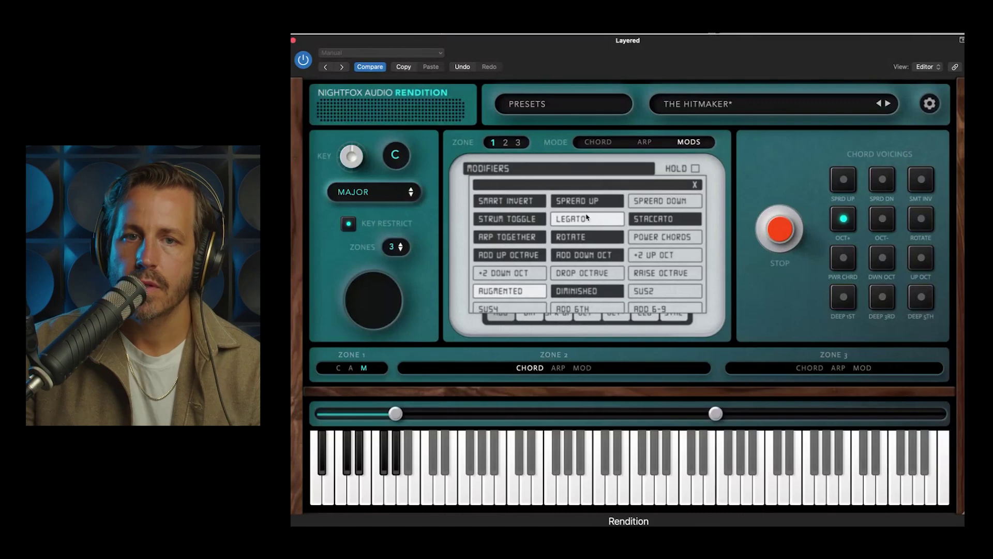
scroll(575, 233, "down", 2)
scroll(517, 207, "up", 2)
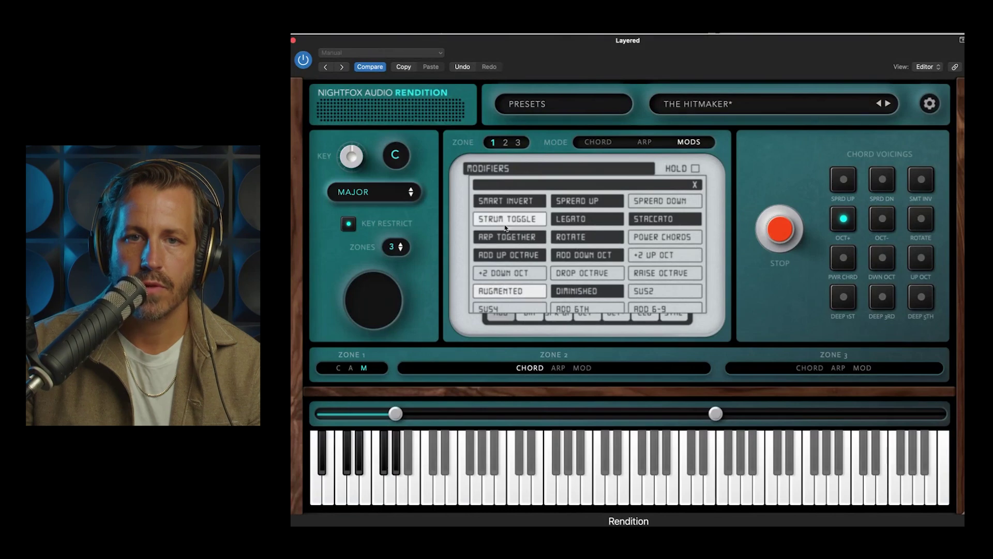
left_click(505, 219)
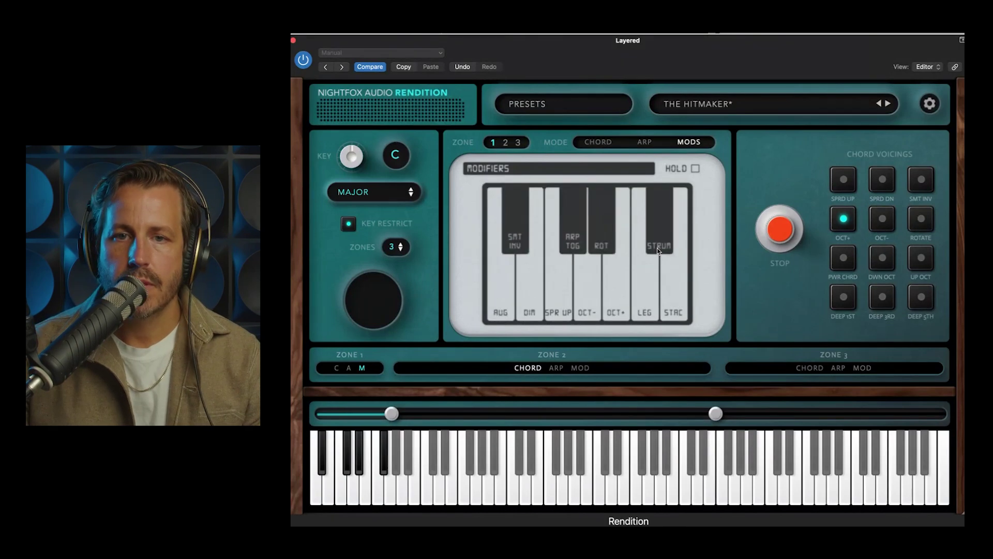
- Review the STRUM key's modifier choices unchanged, then bring up the OCT- key's choices
left_click(658, 251)
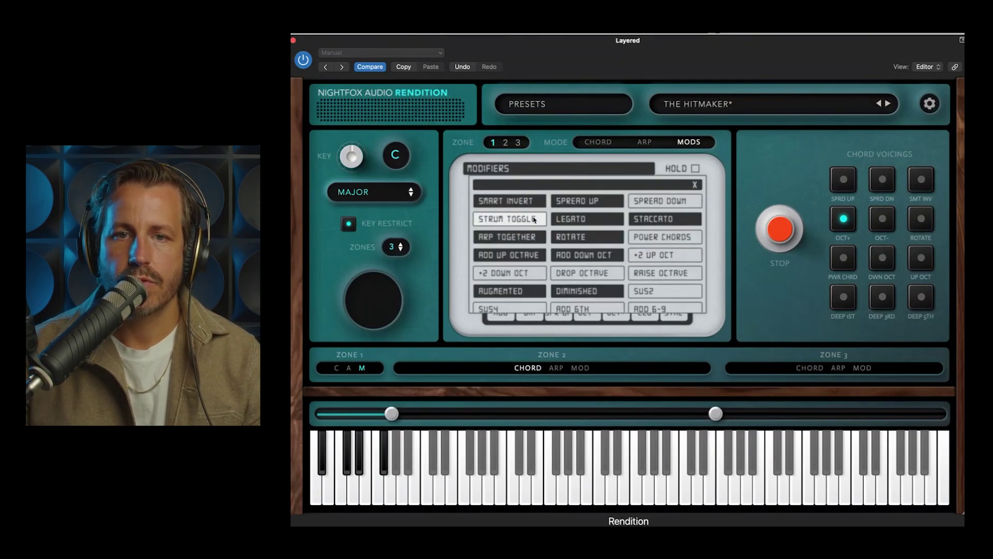
left_click(695, 185)
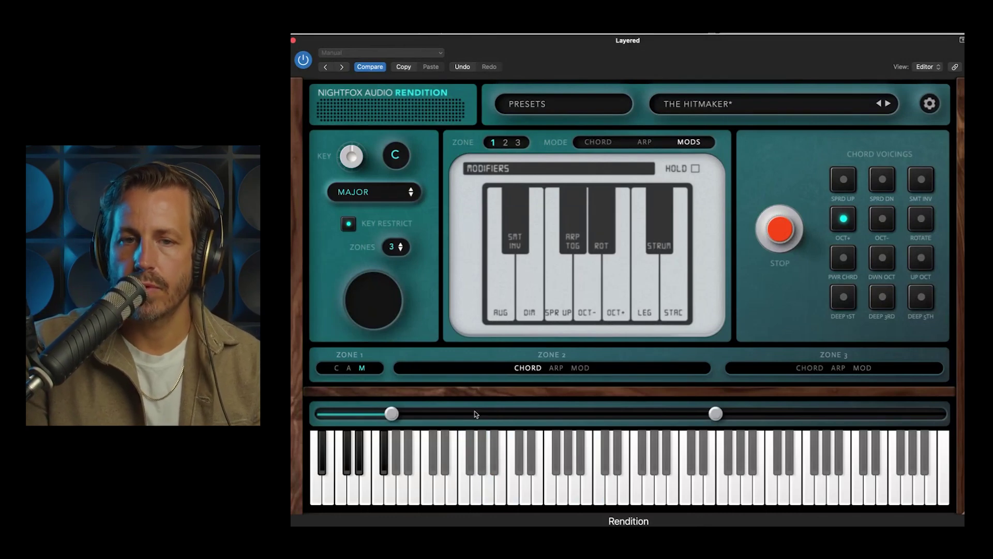
left_click(584, 313)
scroll(538, 245, "down", 2)
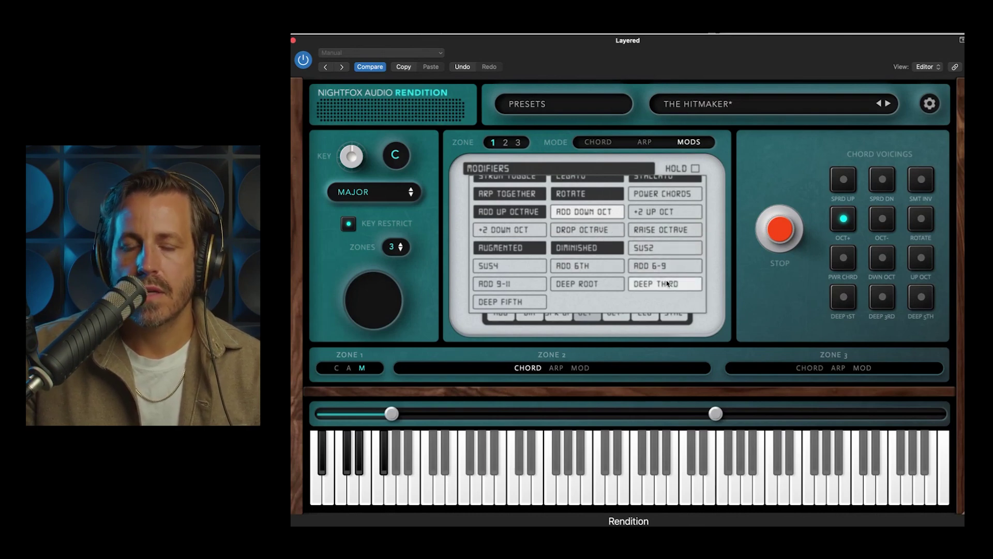
scroll(693, 207, "up", 3)
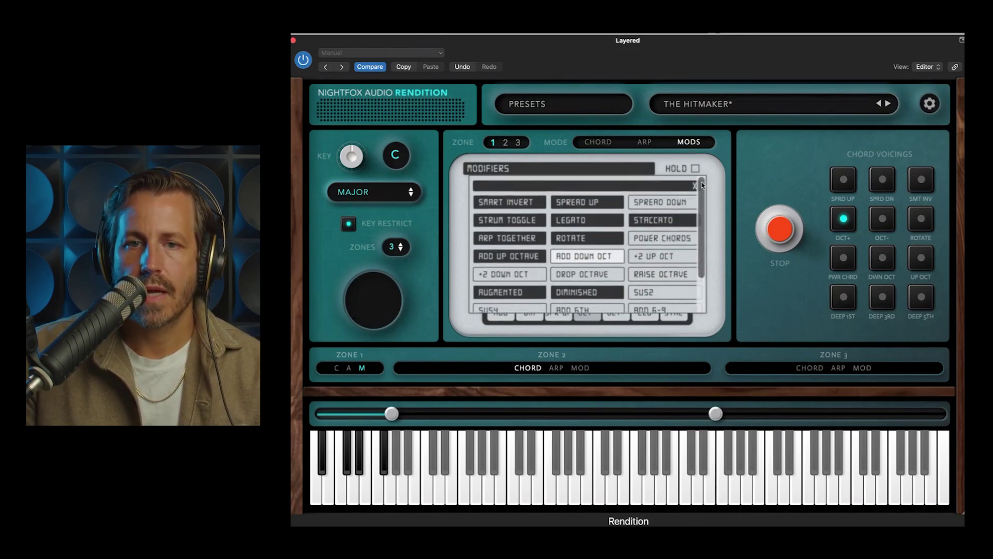
left_click(696, 186)
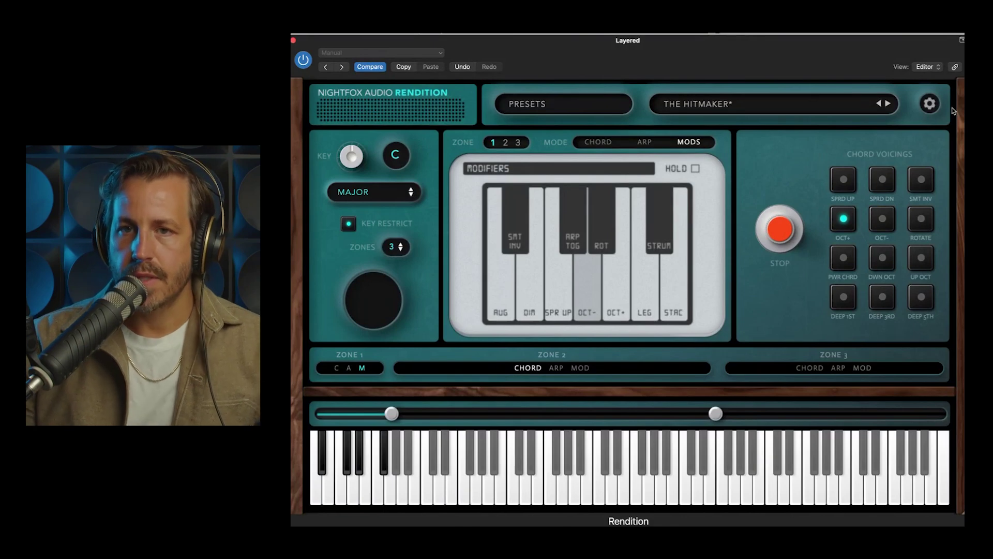
- Resize the plugin window and try the colour, dark and light LCD themes
left_click(929, 103)
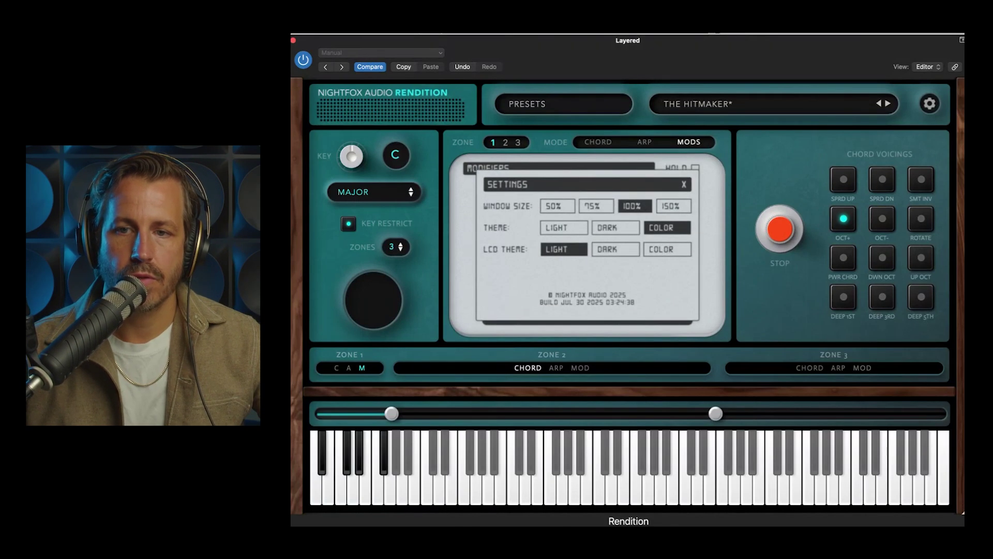
left_click_drag(962, 512, 924, 500)
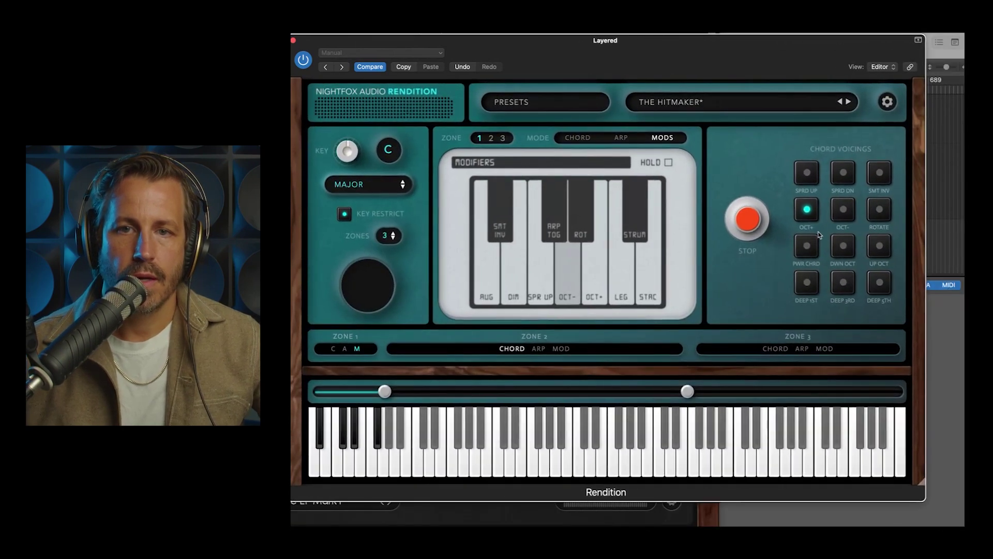
left_click(885, 102)
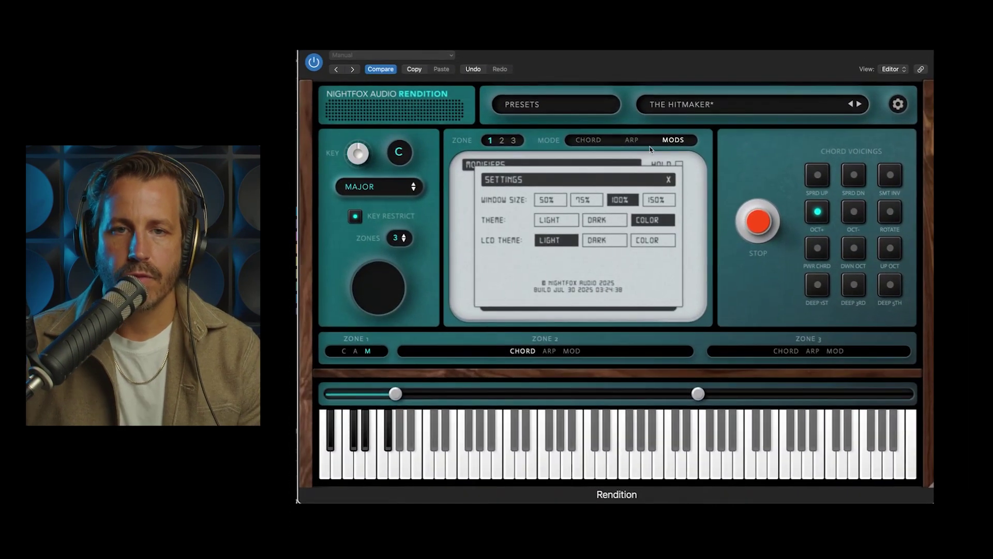
left_click(653, 240)
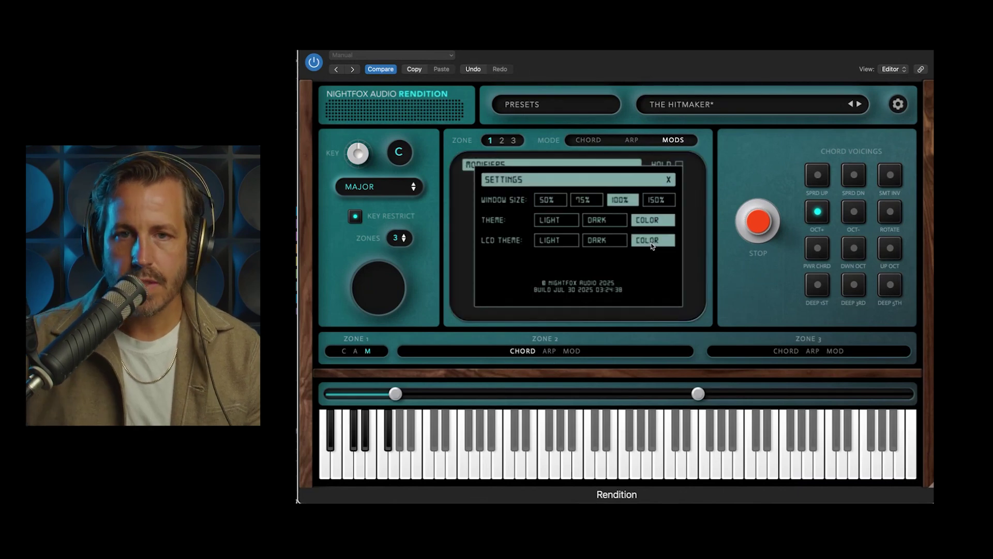
left_click(627, 240)
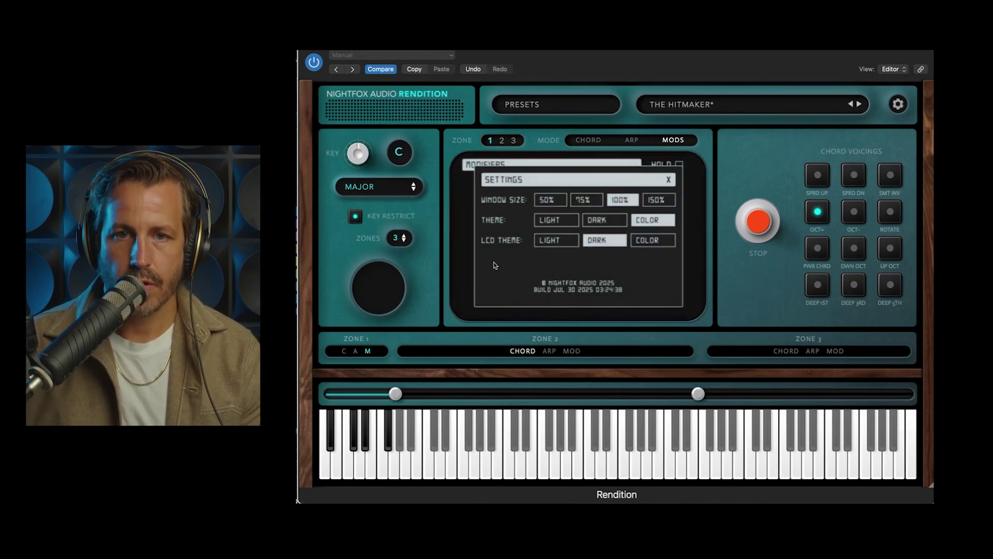
left_click(561, 242)
- Compare main themes, settling on DARK Theme with LIGHT LCD Theme
left_click(612, 221)
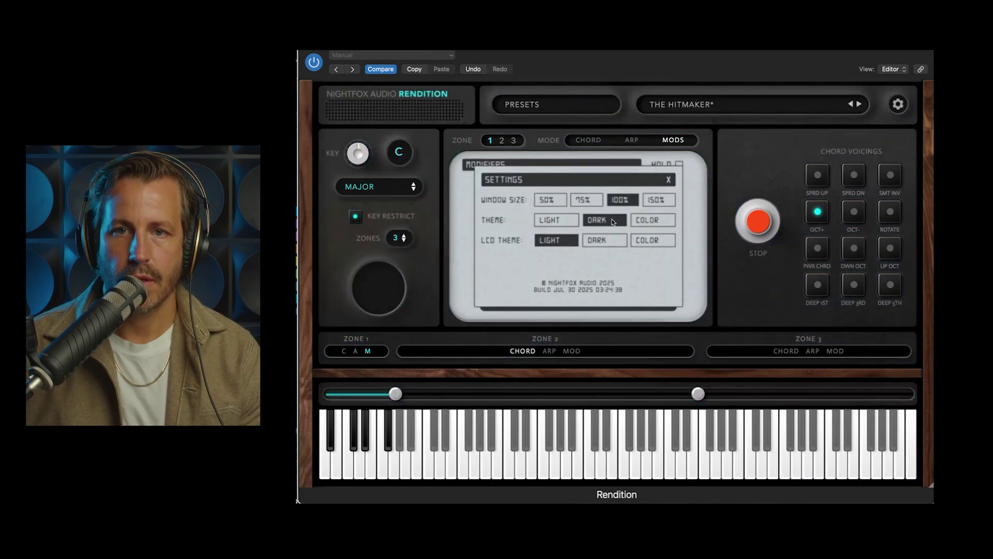
left_click(566, 221)
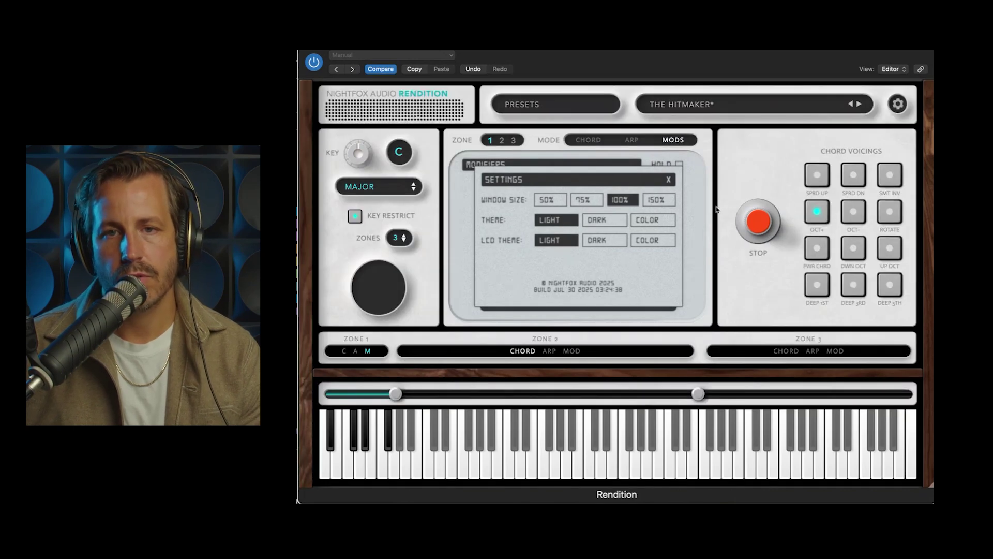
left_click(598, 243)
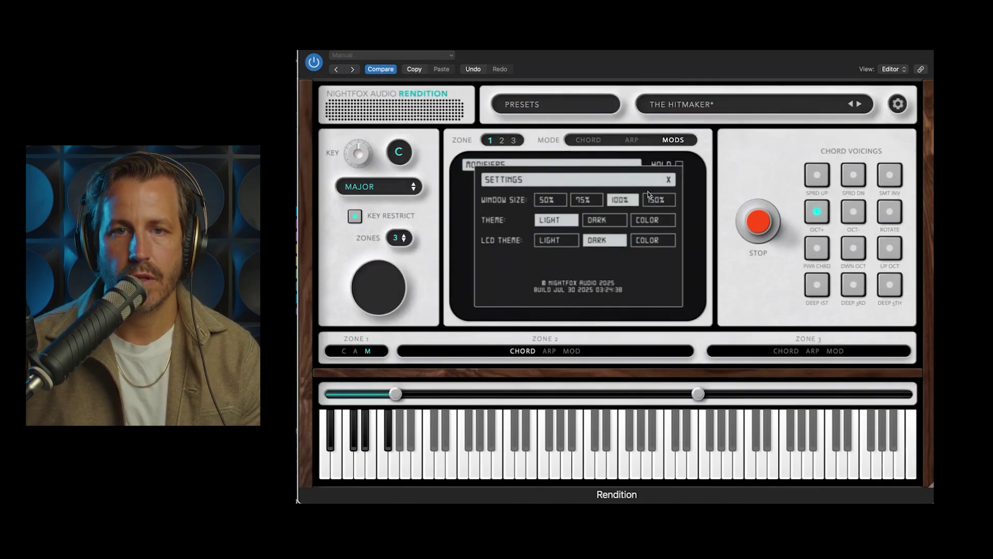
left_click(602, 223)
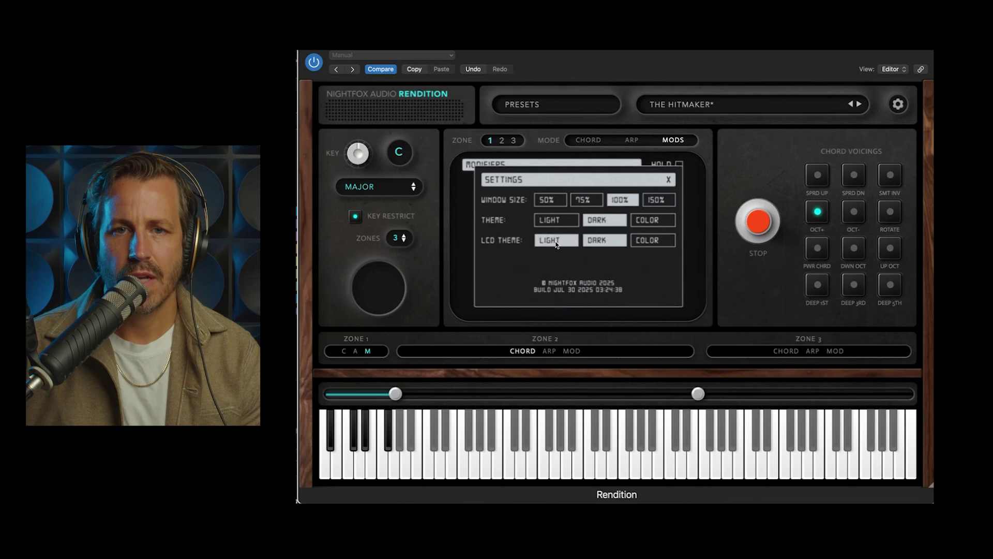
left_click(555, 242)
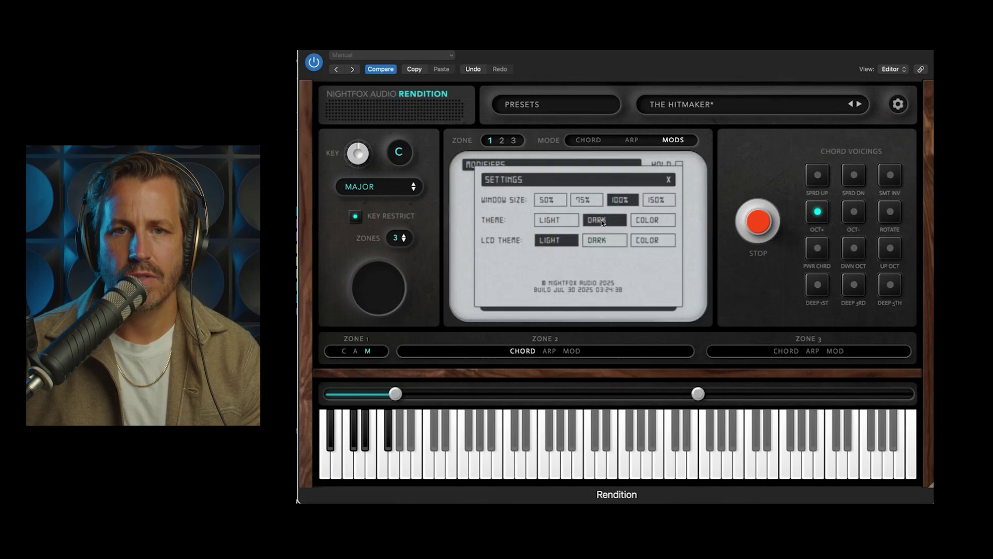
left_click(669, 179)
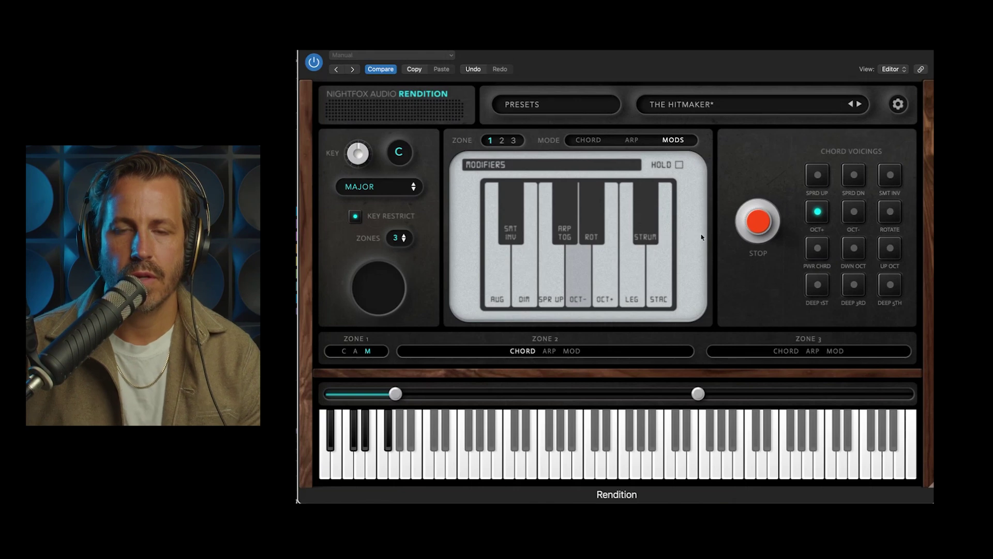
left_click(897, 104)
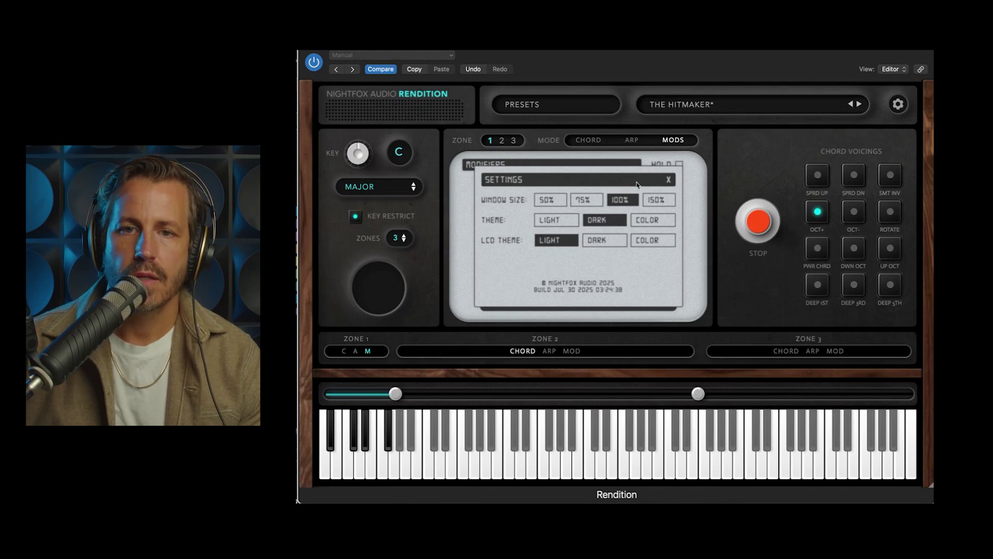
- Close Rendition's Settings panel to return to zone 1's Modifiers map in the Dark theme
left_click(669, 181)
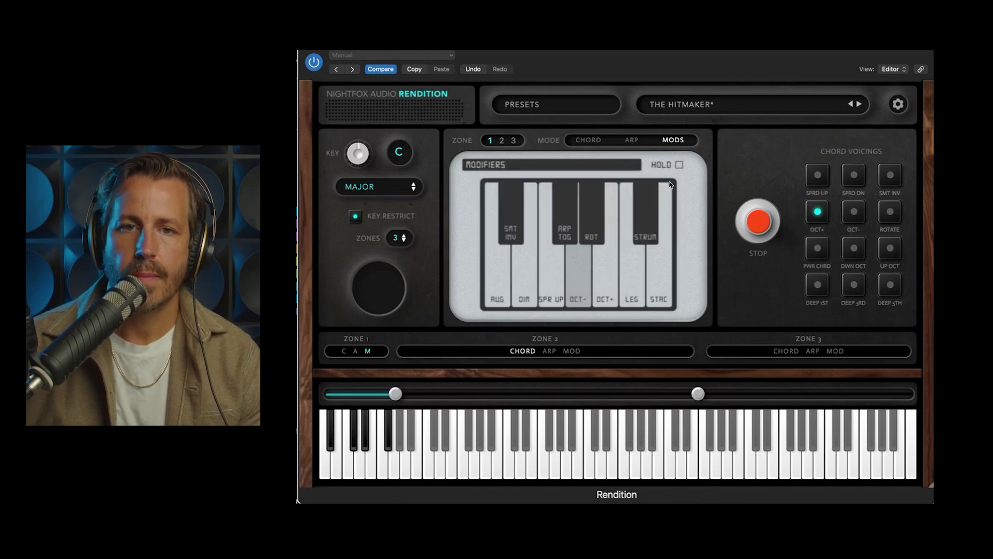